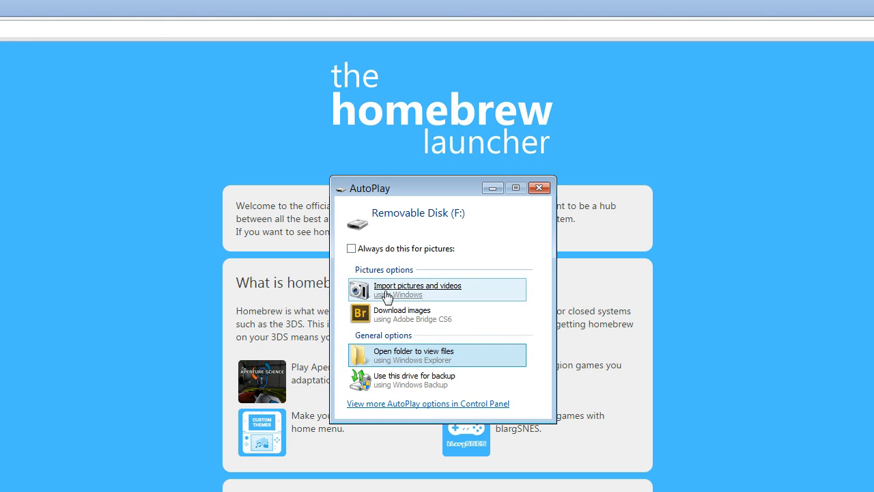
Open Removable Disk (F:) in a folder window to view its files.
left_click(417, 355)
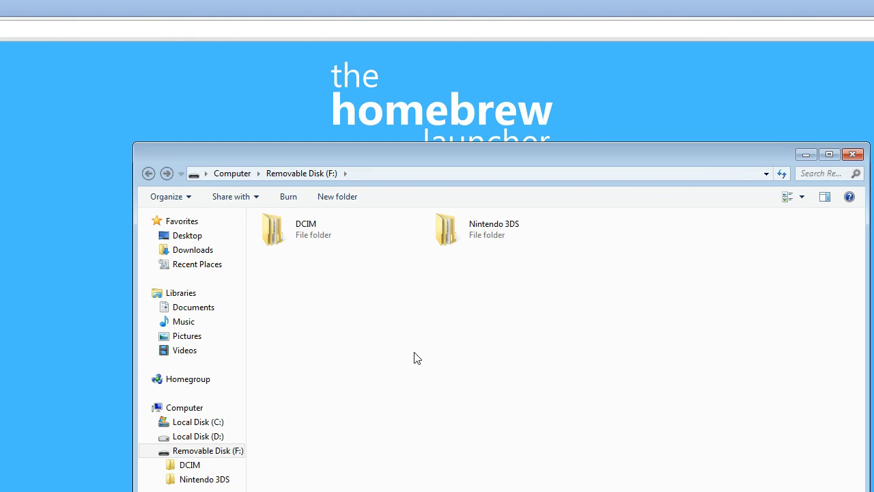
left_click_drag(408, 168, 351, 146)
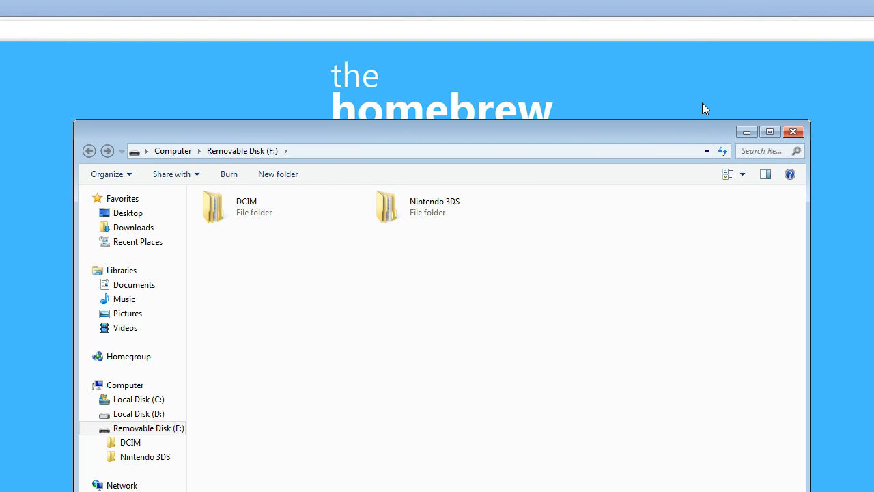
Switch to the homebrew launcher page and go from its YouTube instructions to the section on preparing the SD card.
left_click(675, 93)
scroll(437, 164, "down", 7)
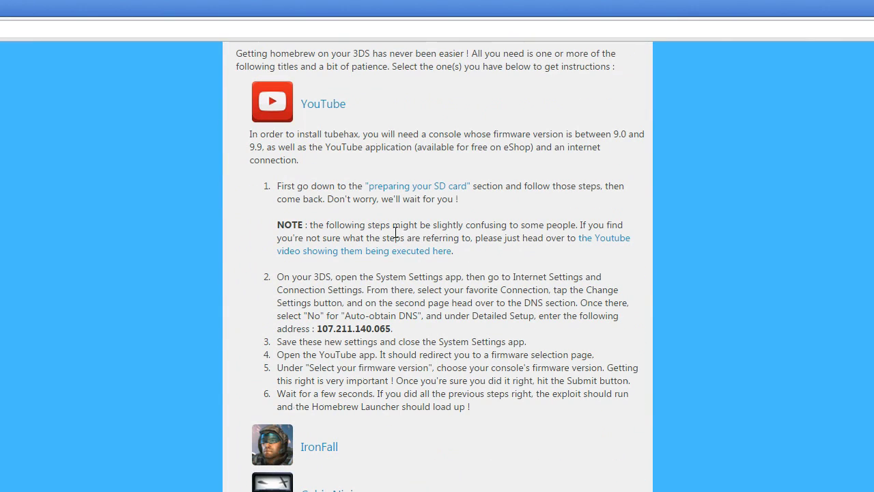
scroll(328, 147, "up", 1)
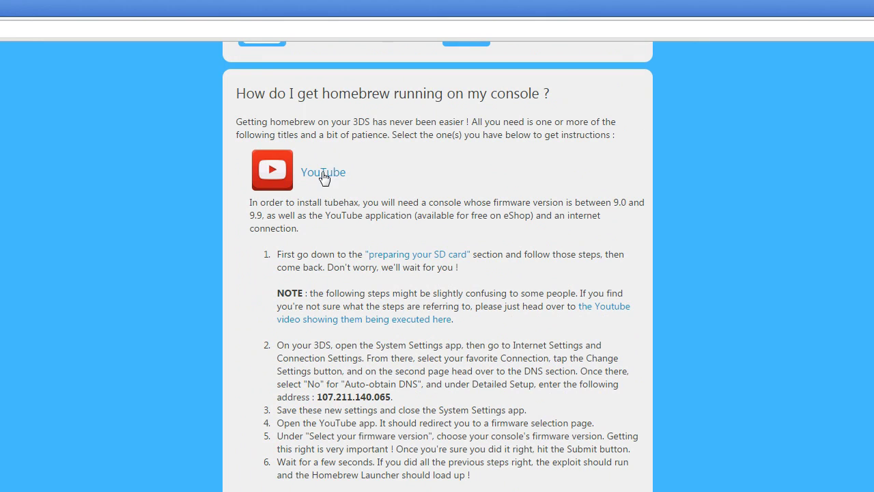
left_click(329, 177)
left_click(329, 177)
left_click(435, 259)
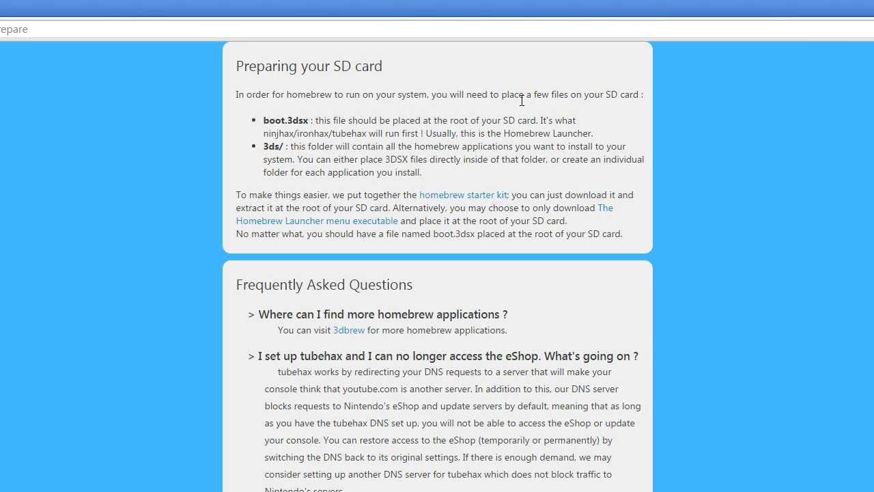
left_click(466, 200)
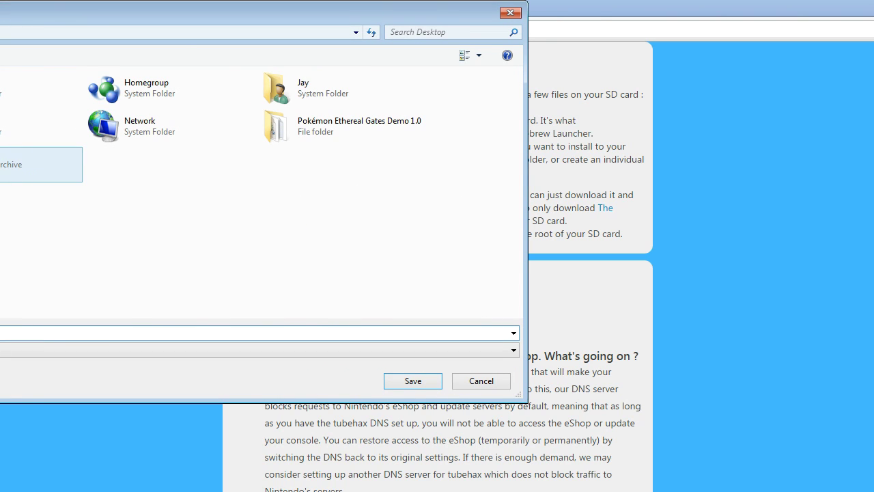
left_click_drag(209, 25, 466, 94)
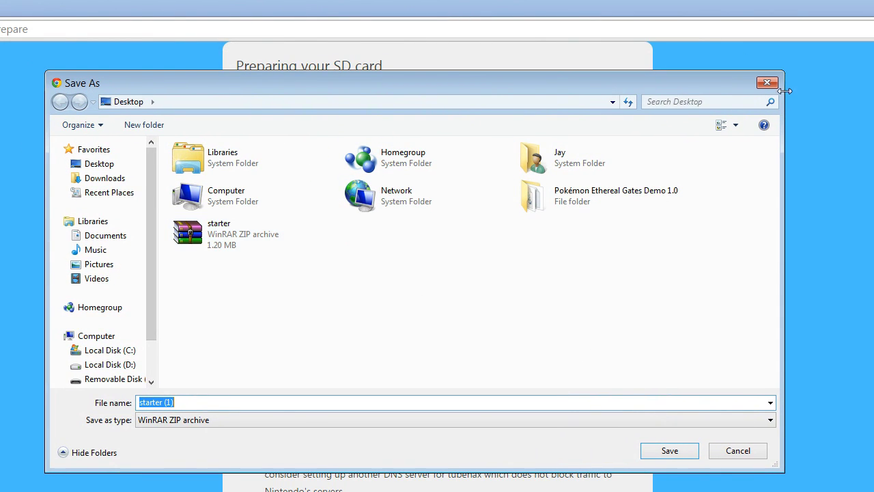
left_click(766, 83)
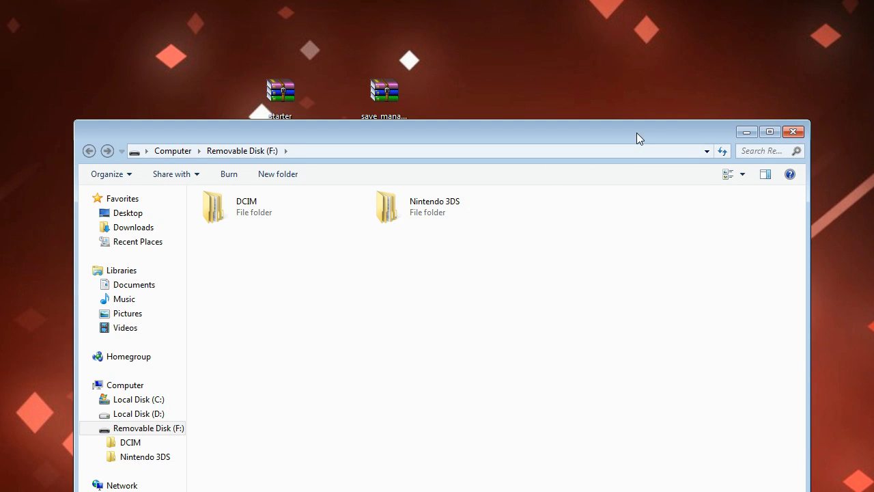
Extract the starter archive on the desktop into its own starter folder.
left_click(273, 102)
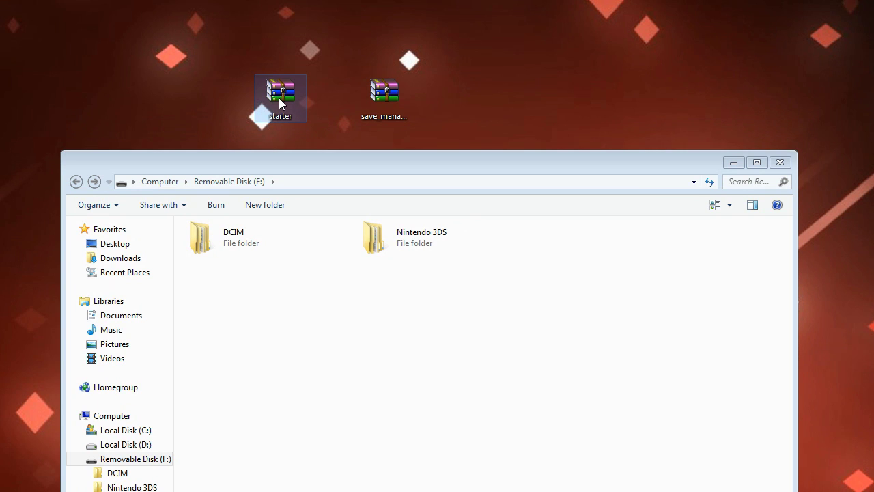
right_click(279, 92)
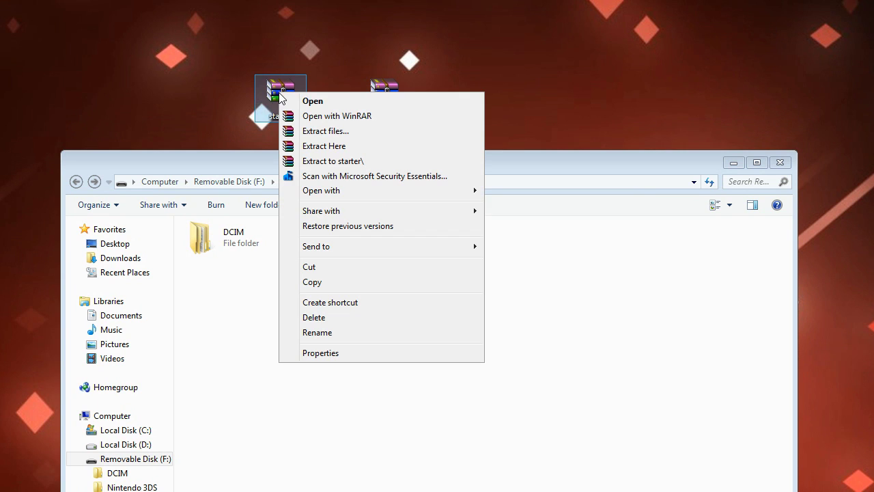
left_click(344, 162)
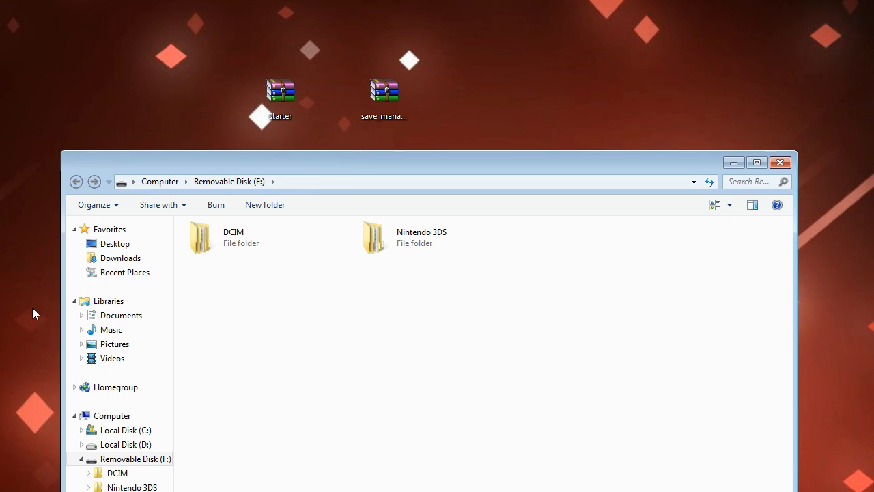
left_click(527, 107)
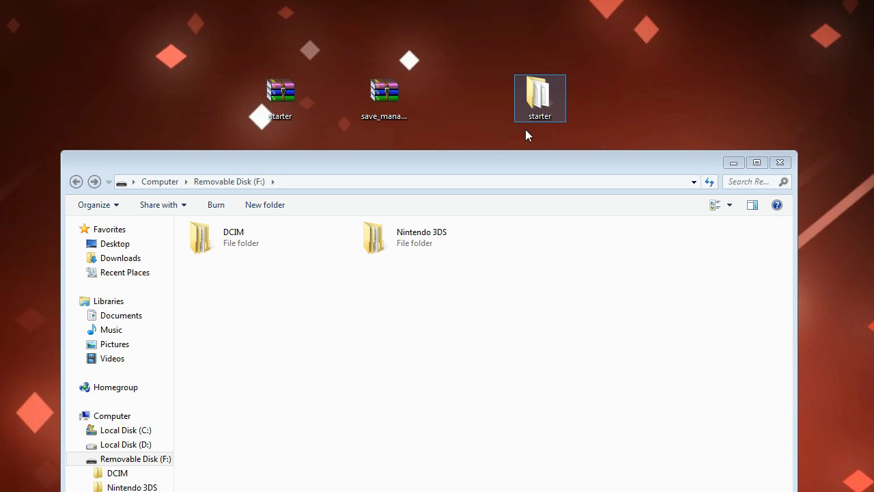
Rearrange the desktop so the starter and save_manager archives and the extracted starter folder sit clear of the drive window.
left_click_drag(518, 161, 538, 144)
left_click_drag(380, 102, 377, 32)
left_click_drag(268, 112, 321, 43)
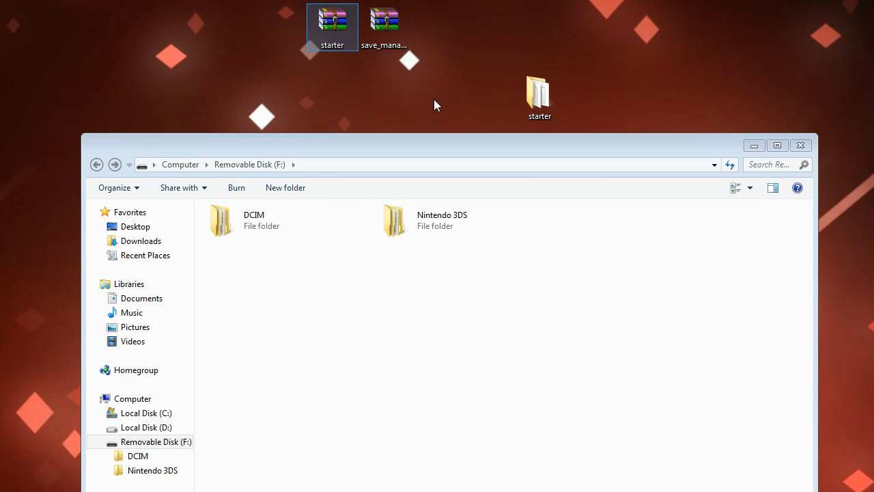
left_click_drag(534, 105, 686, 85)
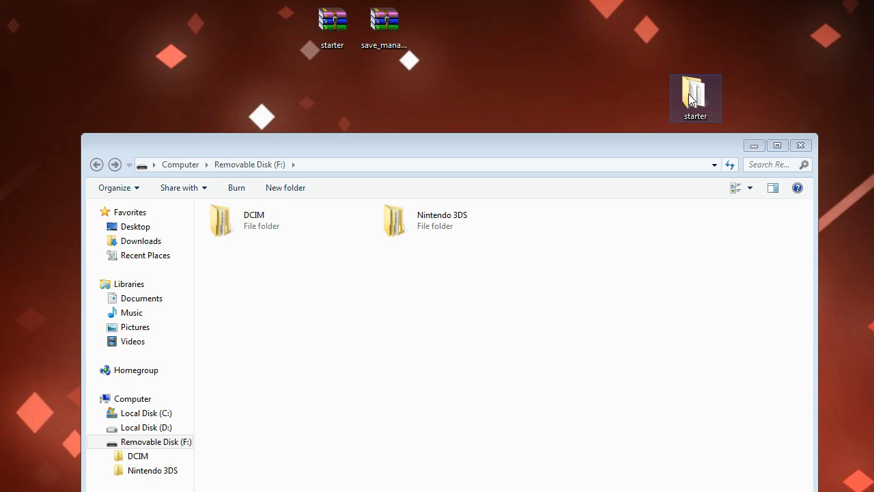
Copy the 3ds folder and boot.3dsx from the extracted starter folder to the root of Removable Disk (F:).
double_click(690, 95)
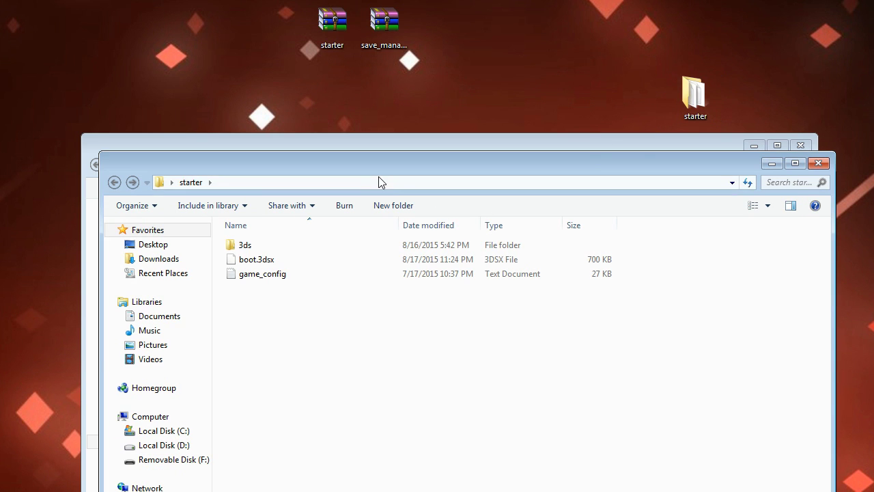
left_click_drag(362, 173, 486, 179)
left_click(373, 272)
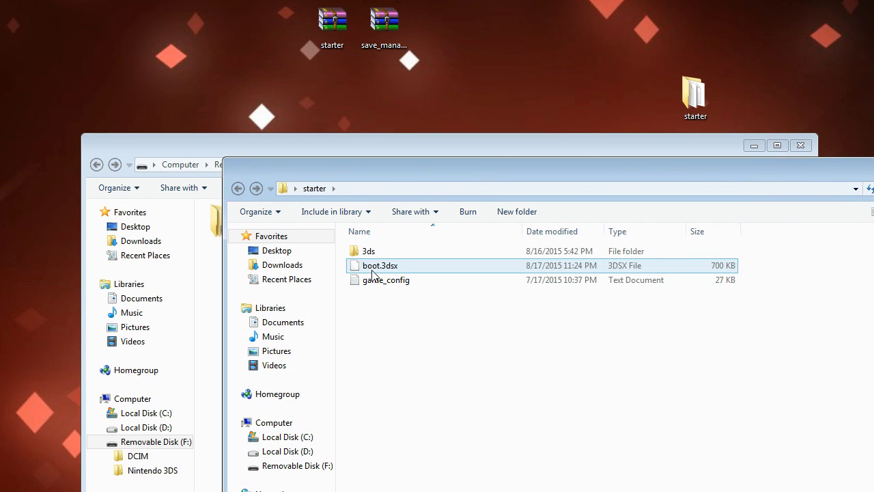
left_click(370, 254)
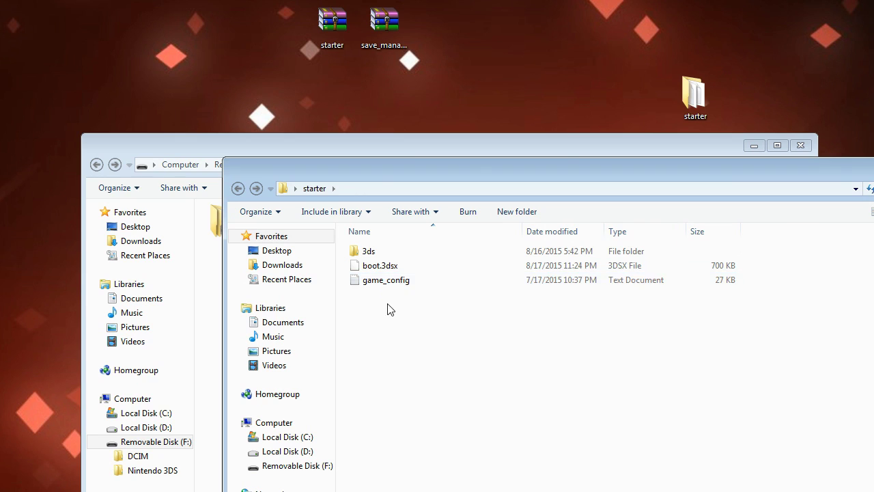
left_click(383, 264, "shift")
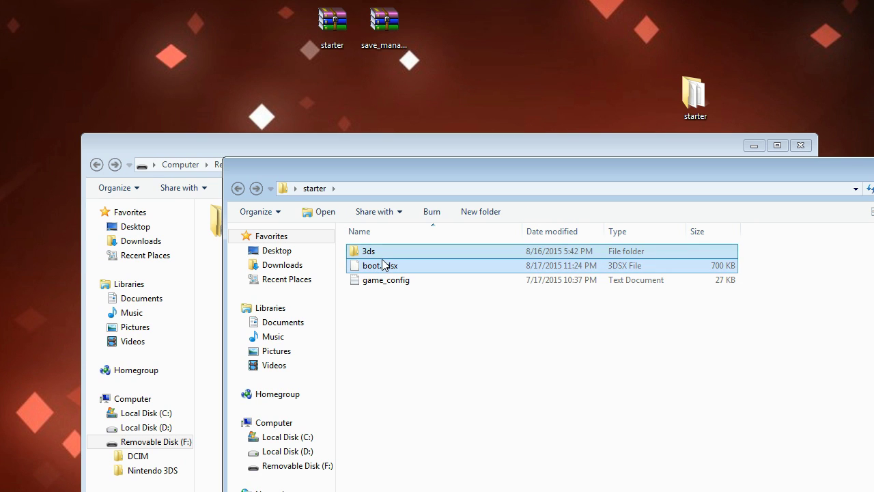
left_click_drag(398, 177, 567, 181)
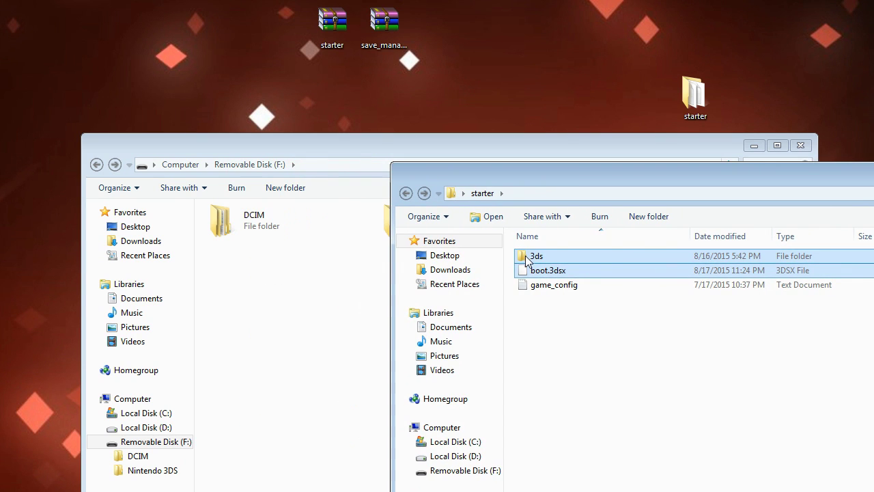
left_click_drag(489, 176, 577, 185)
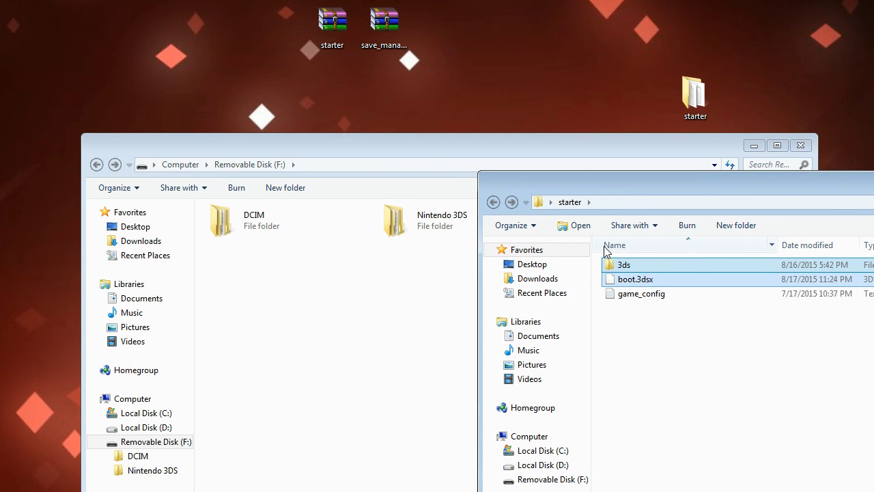
left_click_drag(623, 270, 371, 293)
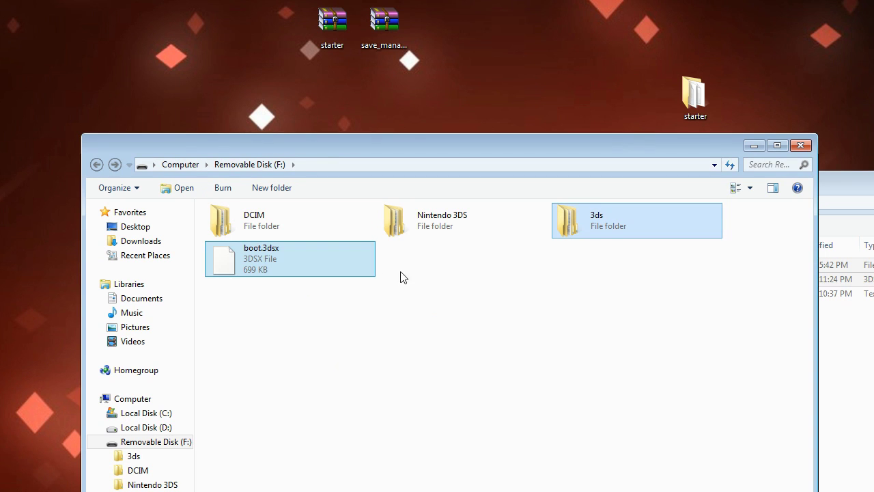
Clear the selection on the removable disk and close the starter folder window.
left_click(386, 251)
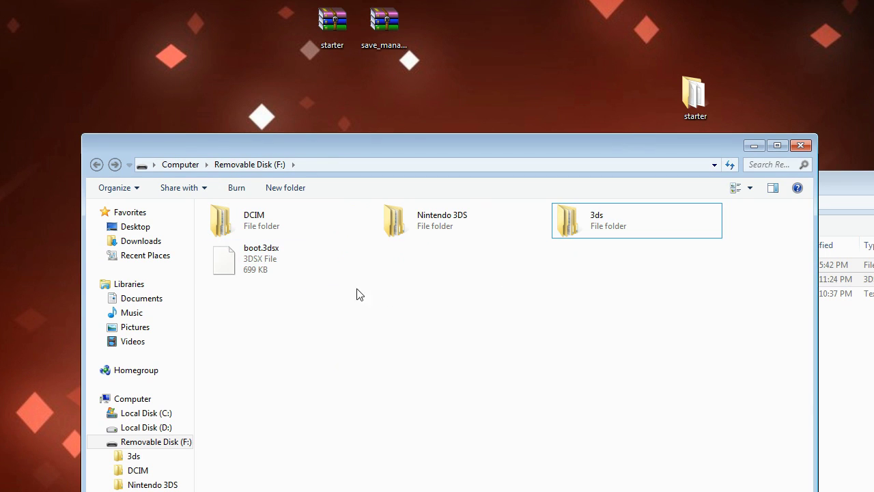
left_click_drag(864, 183, 642, 190)
key("alt+F4")
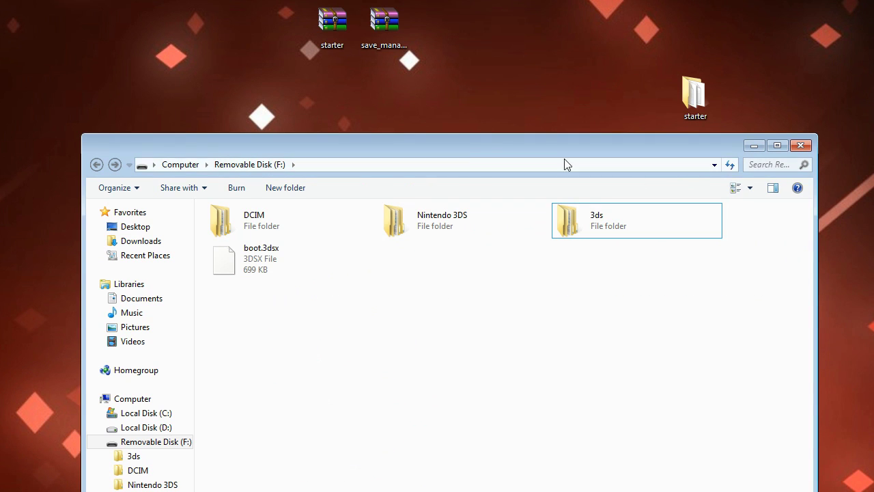
Move the save_manager archive away from the starter archive on the desktop and extract it into its own save_manager folder.
left_click_drag(422, 146, 385, 134)
left_click_drag(378, 33, 492, 26)
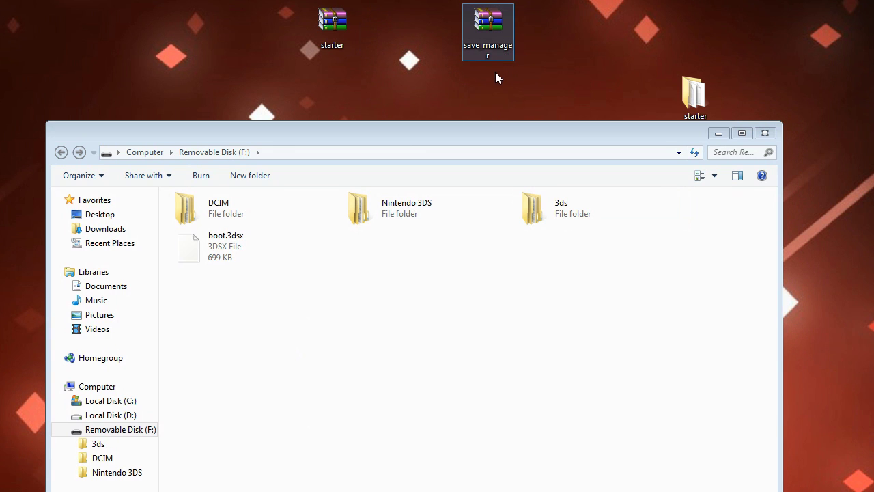
left_click_drag(483, 126, 452, 130)
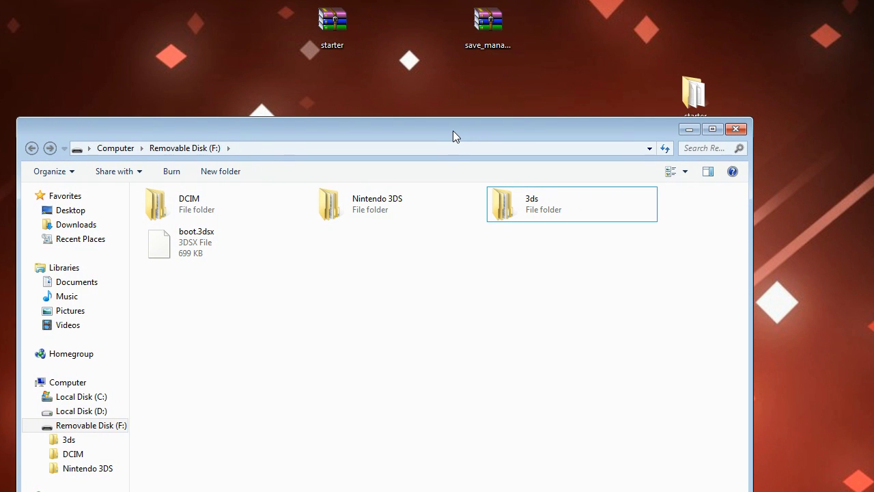
left_click(484, 31)
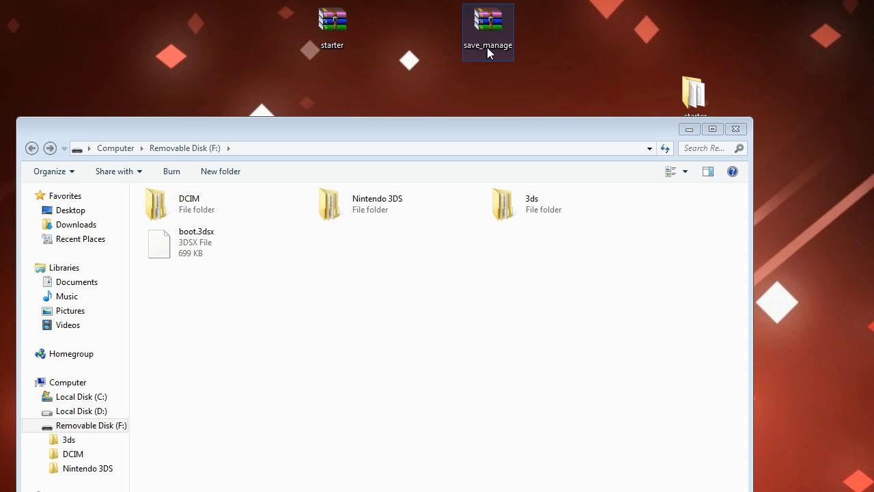
right_click(487, 26)
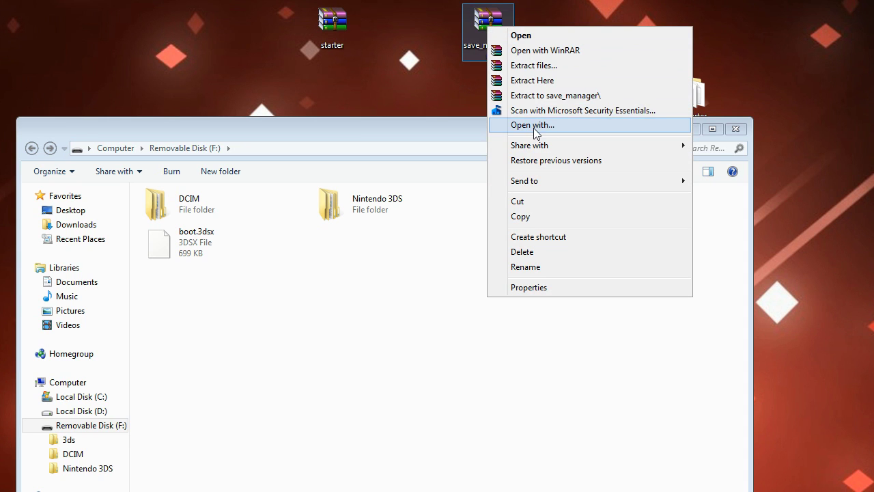
left_click(550, 97)
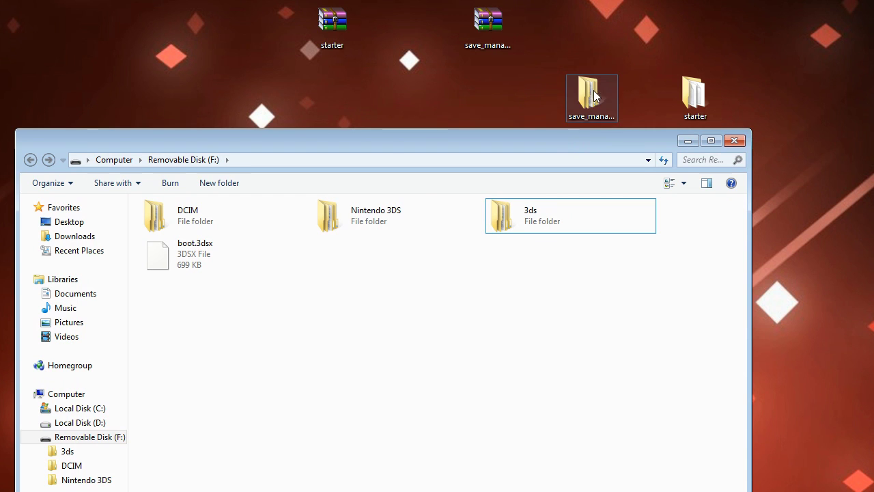
Copy the inner save_manager folder from the extracted save_manager\3ds folder into the 3ds folder on Removable Disk (F:).
double_click(591, 95)
left_click_drag(385, 168, 821, 166)
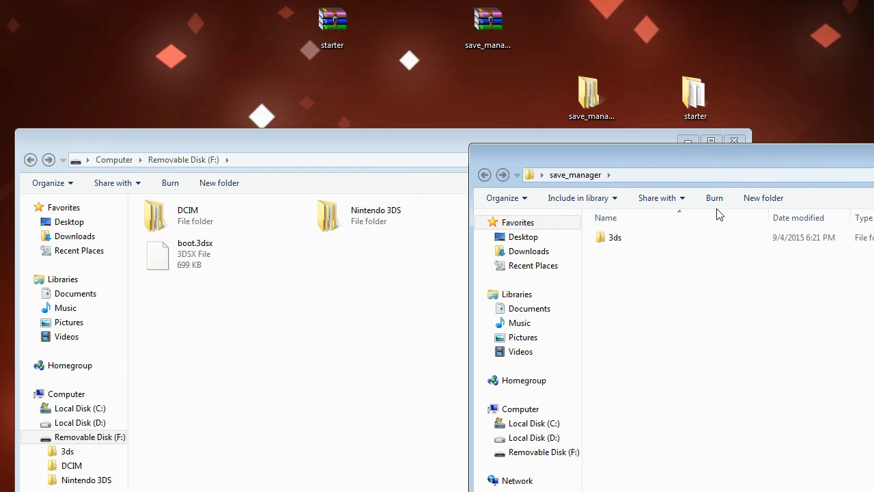
double_click(615, 238)
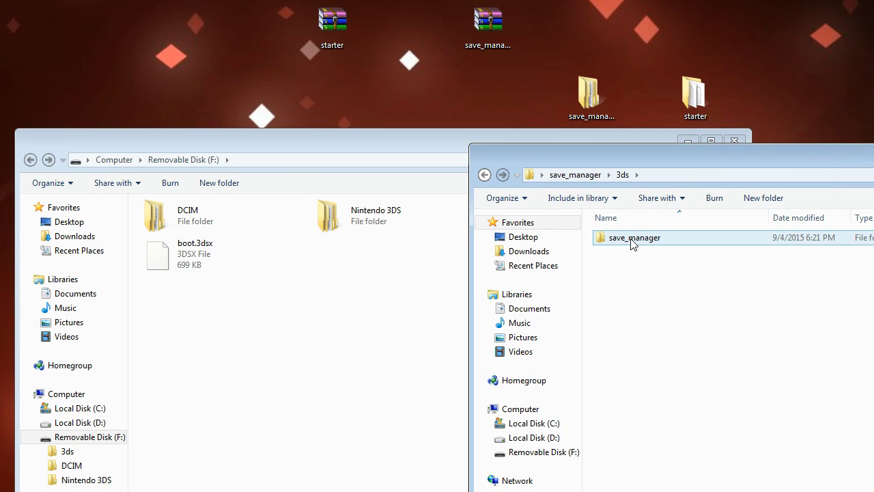
left_click_drag(429, 148, 339, 128)
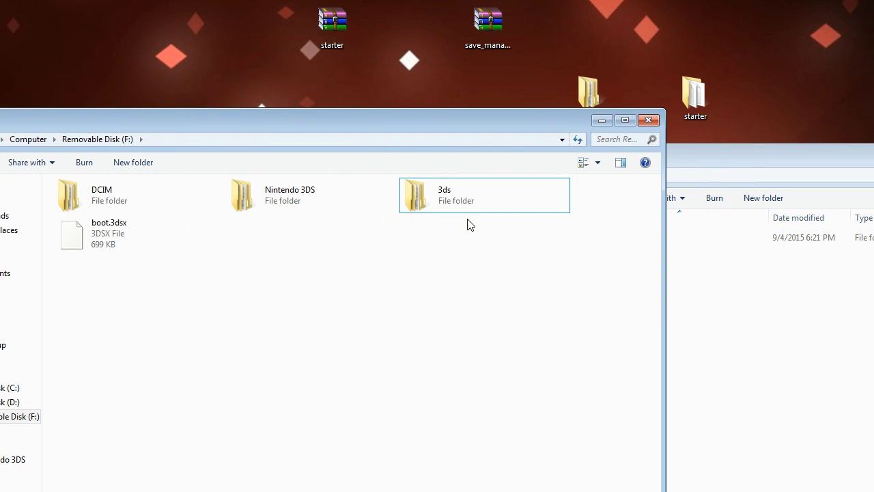
left_click(453, 189)
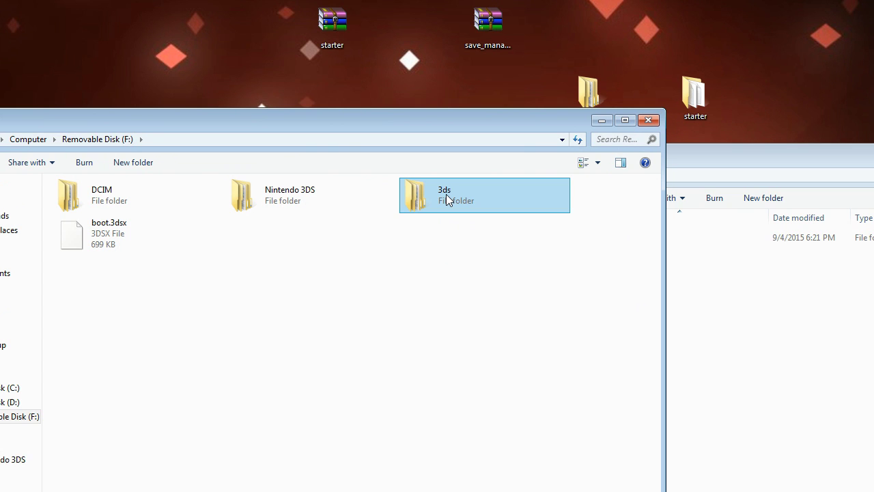
double_click(446, 194)
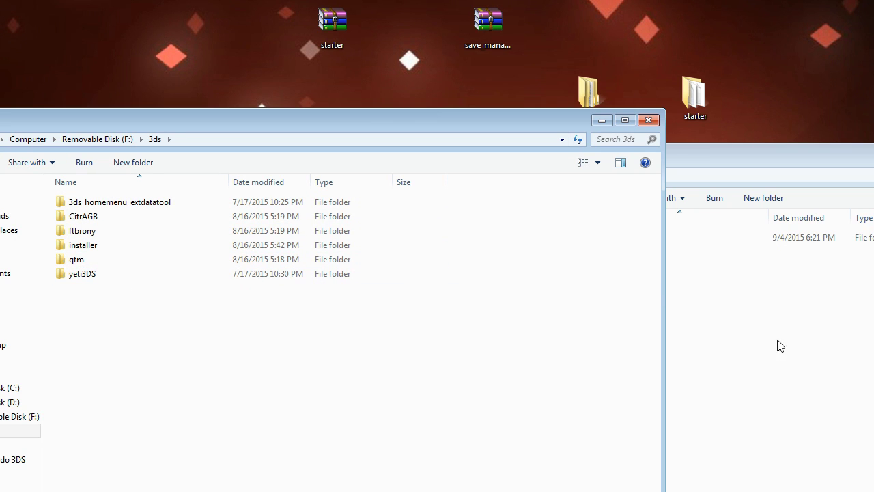
left_click(784, 367)
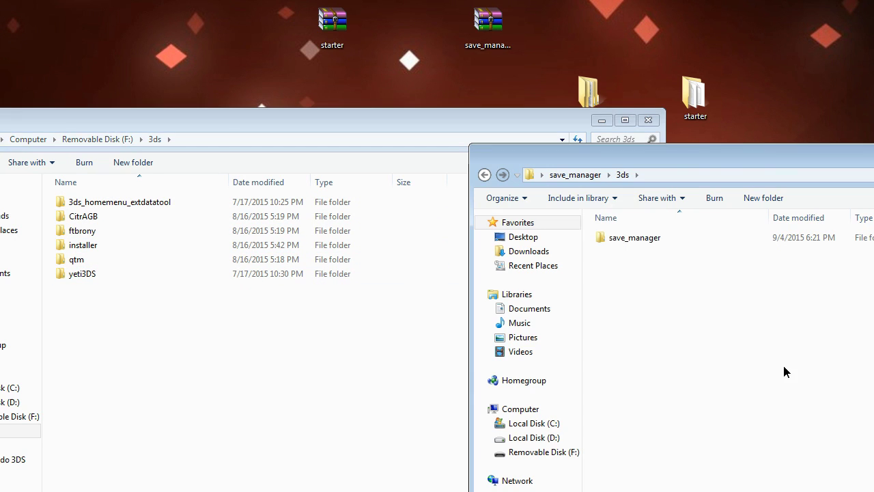
left_click(631, 239)
left_click_drag(115, 376, 116, 376)
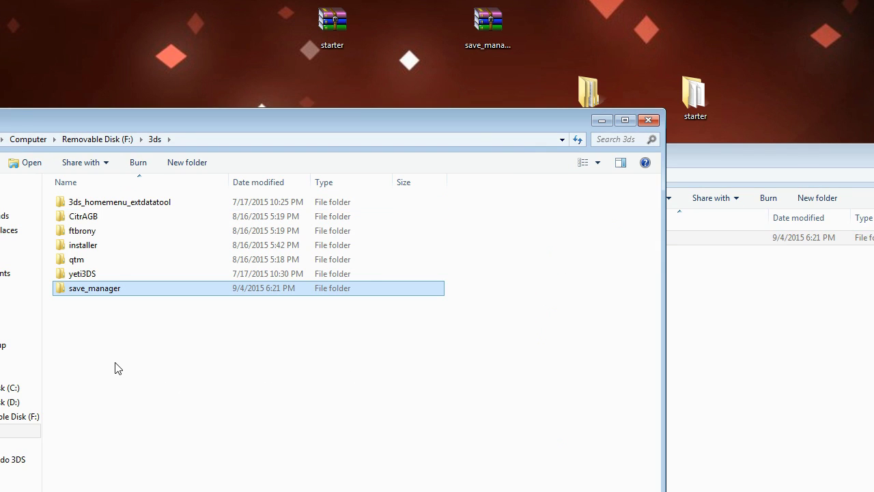
Return to the root of Removable Disk (F:), close the extracted save_manager folder window and move the disk window higher on the desktop.
left_click(116, 369)
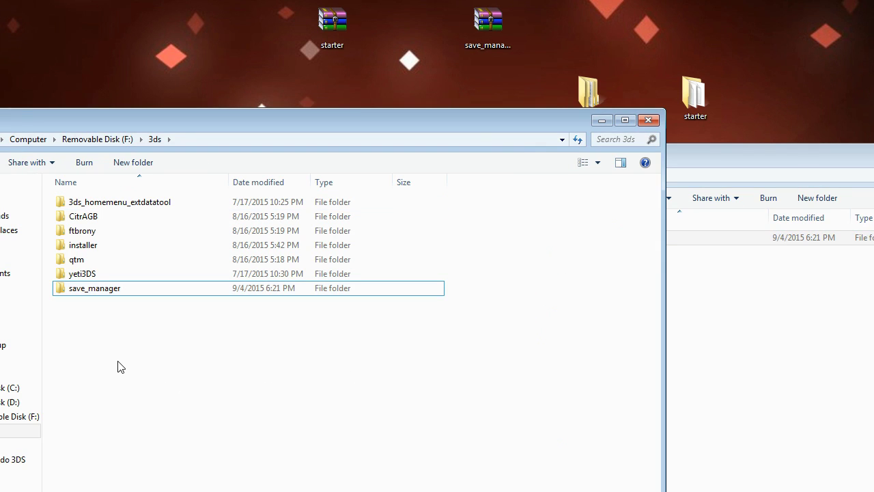
left_click(93, 140)
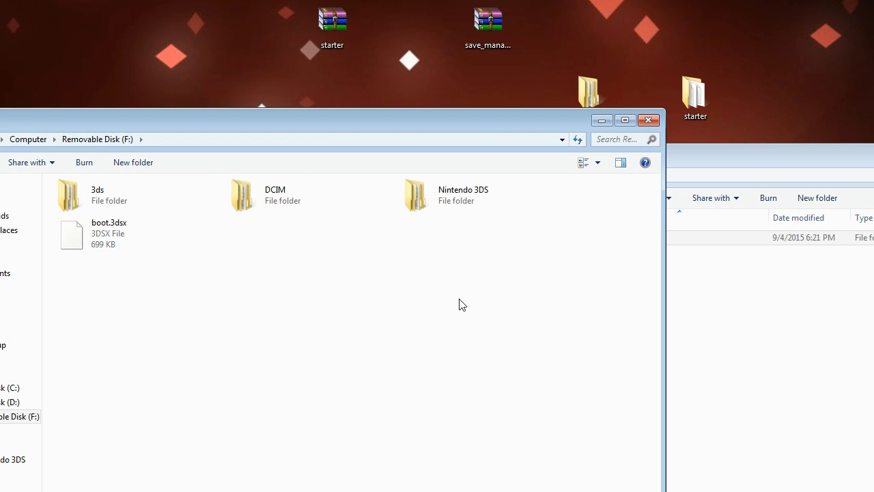
left_click_drag(871, 169, 699, 164)
key("alt+F4")
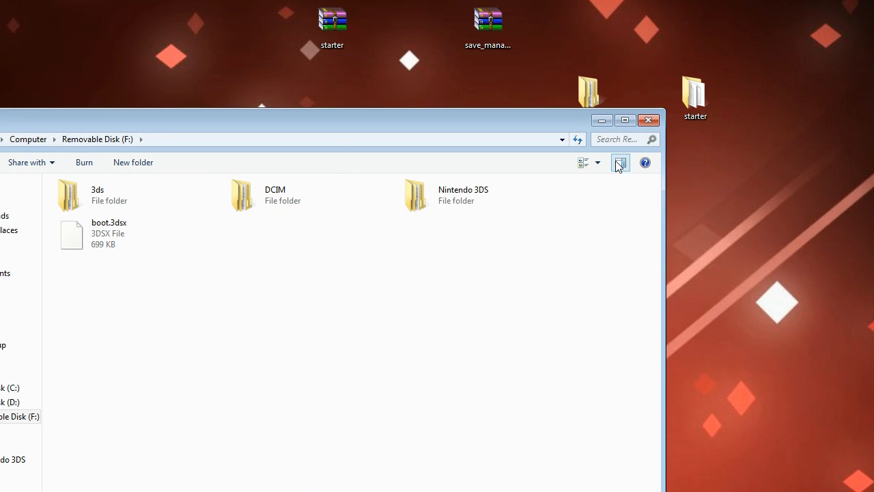
left_click_drag(509, 129, 648, 53)
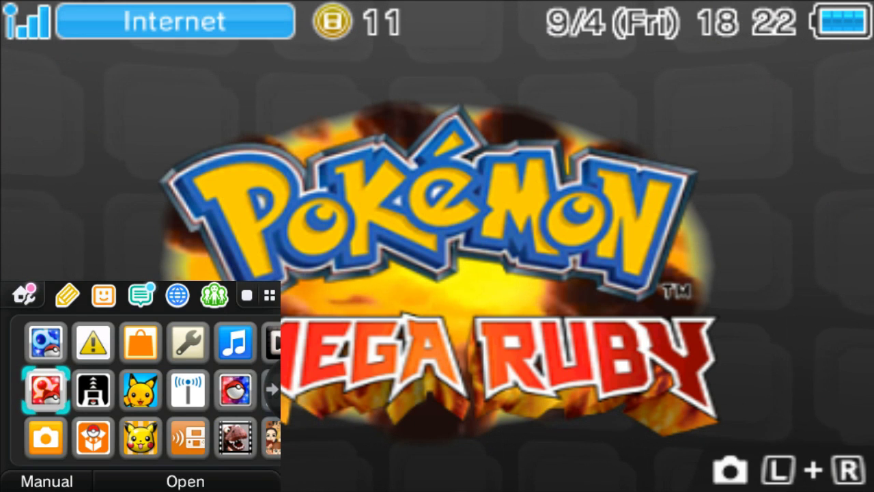
On the 3DS, open System Settings and start changing the settings of Connection 1 under Internet Settings.
left_click(140, 390)
left_click(188, 341)
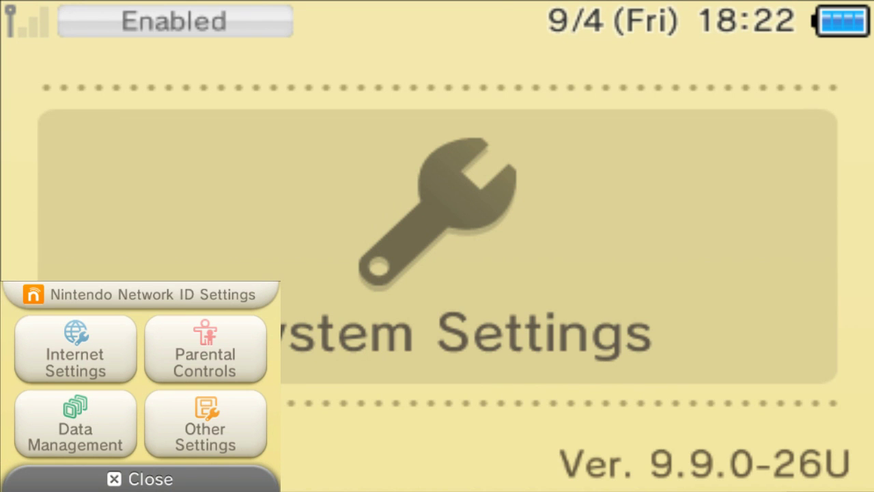
left_click(75, 348)
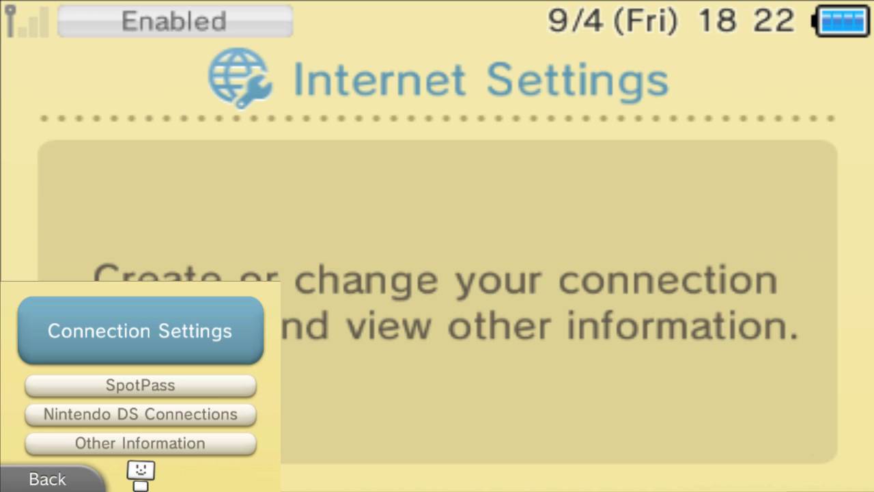
key("Return")
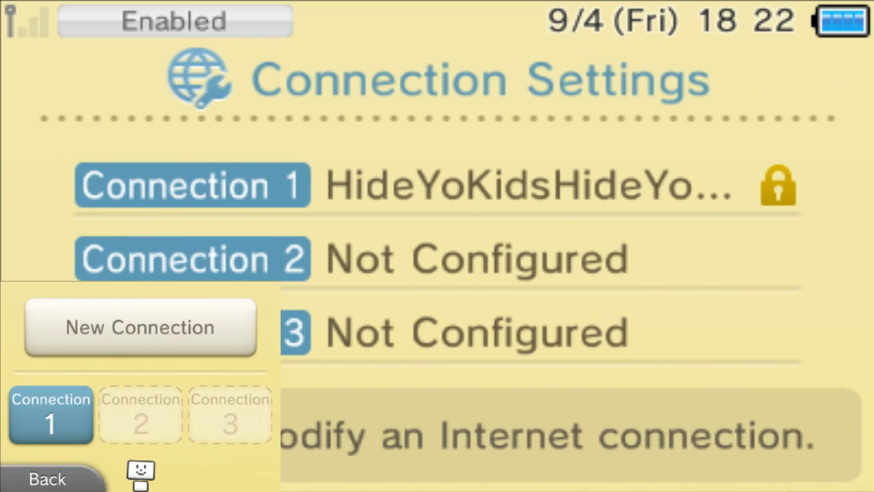
key("Return")
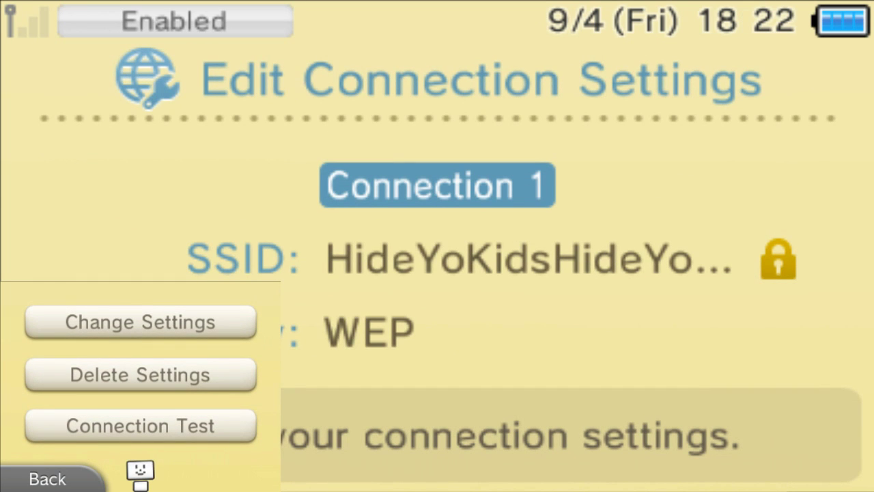
key("Return")
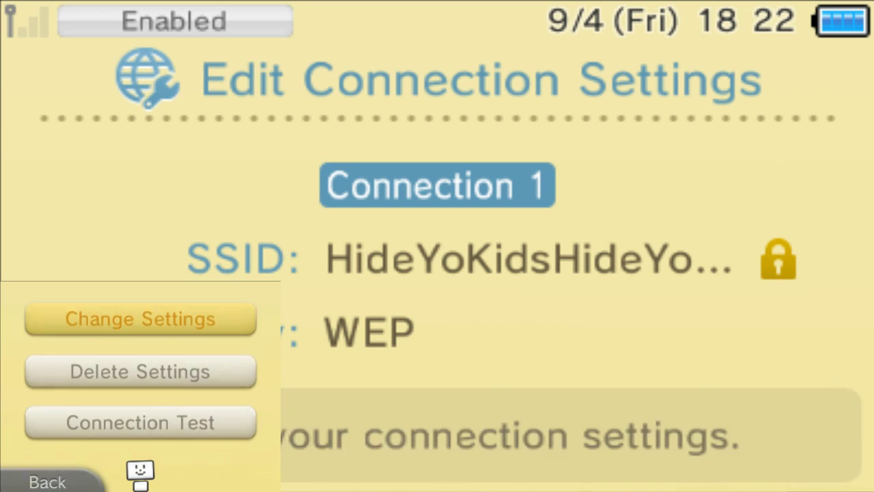
Turn off Auto-Obtain DNS for Connection 1 and set the primary DNS to 107.211.140.065 in its detailed setup.
key("Right")
key("Down")
key("Return")
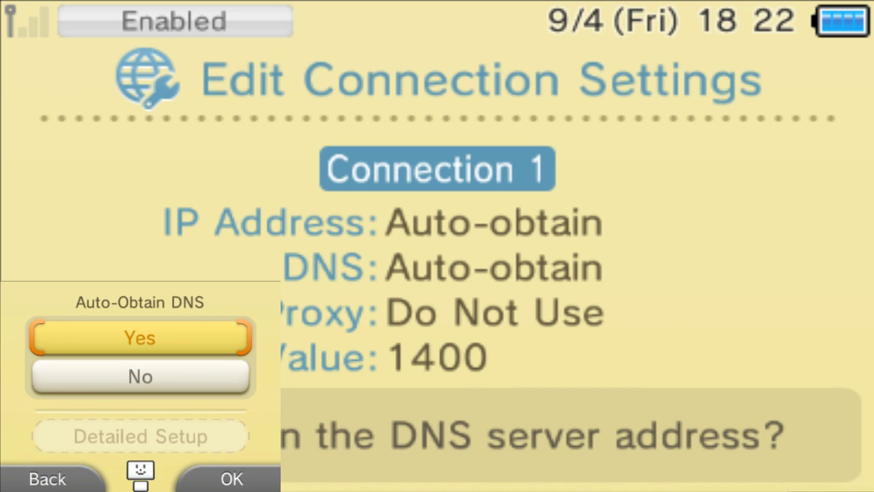
left_click(140, 376)
left_click(140, 436)
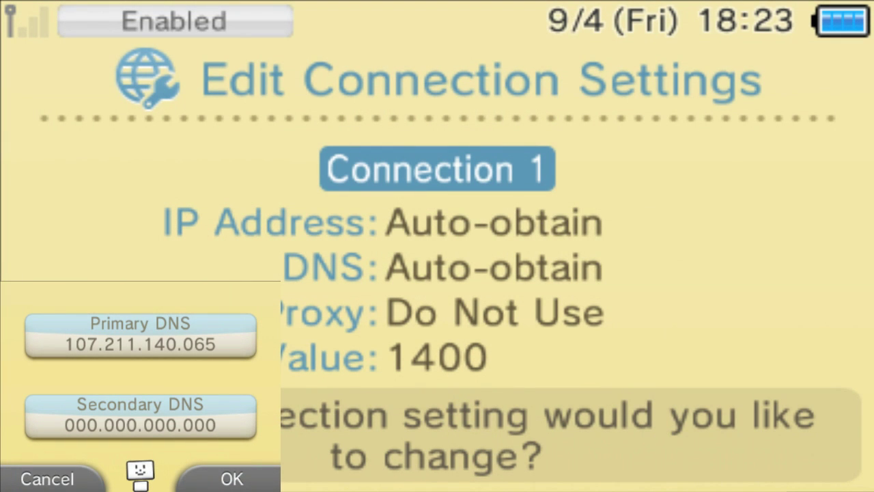
key("Return")
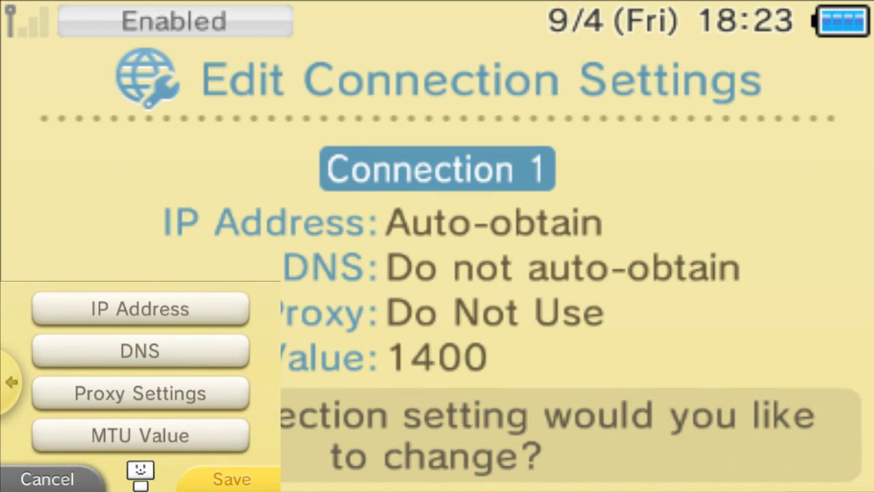
Save the Connection 1 changes without testing the connection and leave System Settings for the home menu.
key("Return")
key("Return")
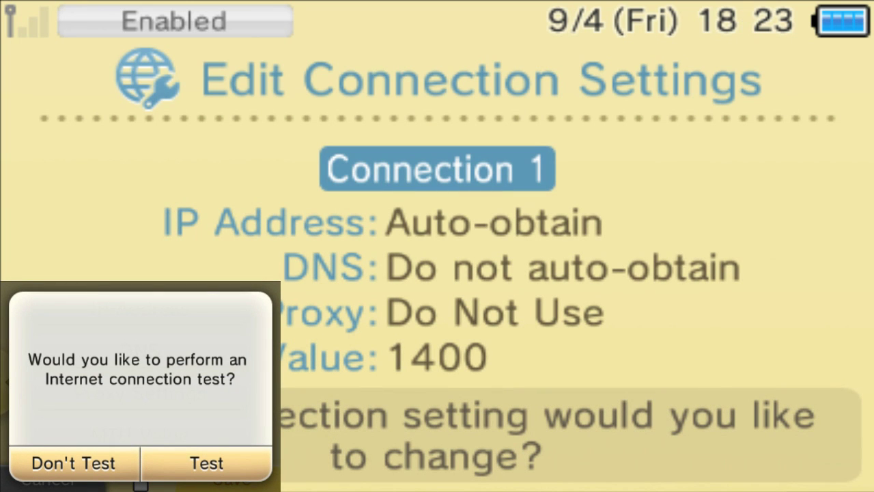
key("Escape")
key("Escape")
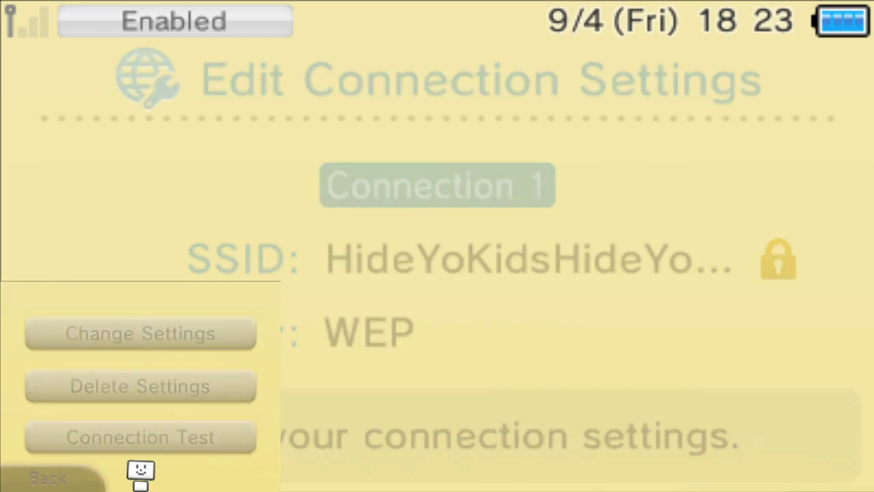
key("Escape")
key("Escape")
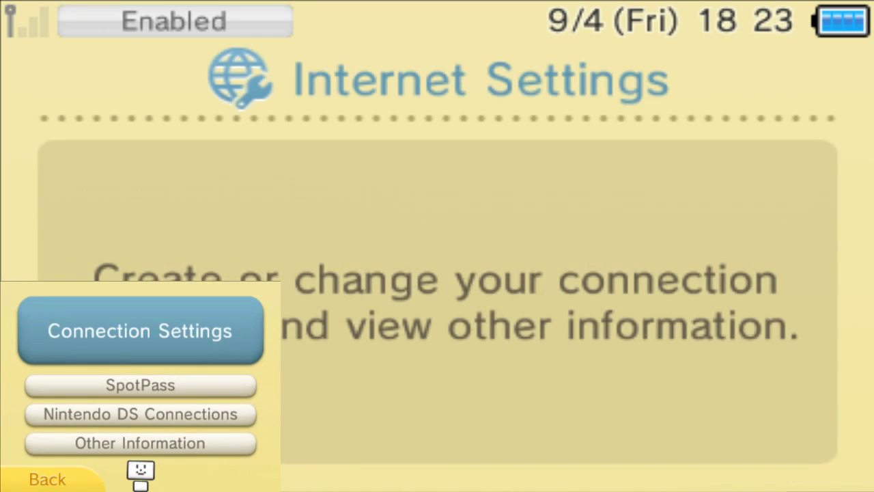
key("Escape")
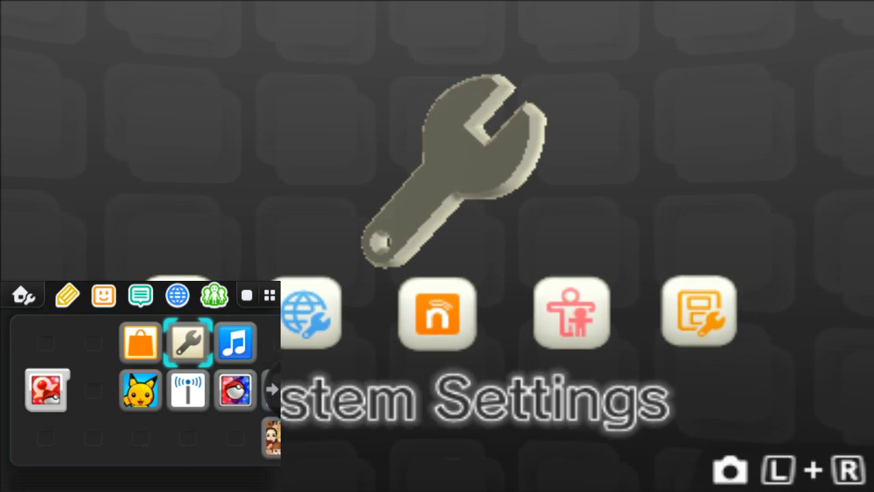
Find the YouTube application on the 3DS home menu and launch it.
left_click(217, 341)
left_click(263, 342)
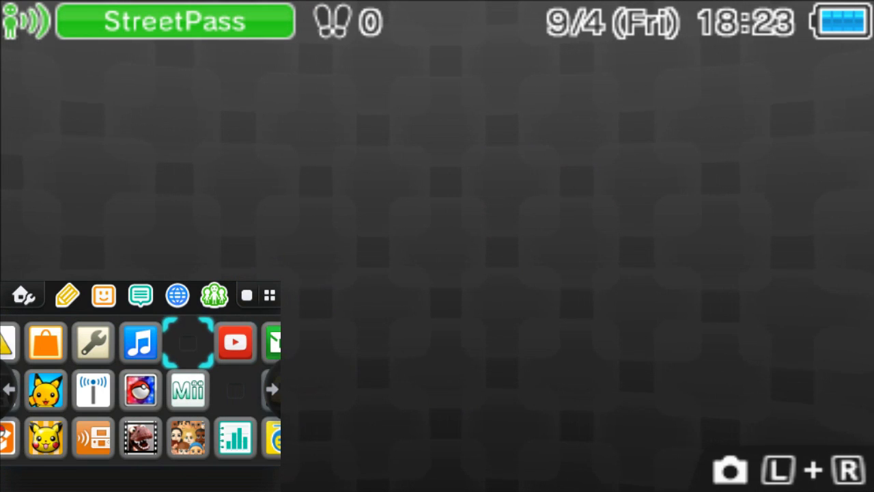
left_click(235, 342)
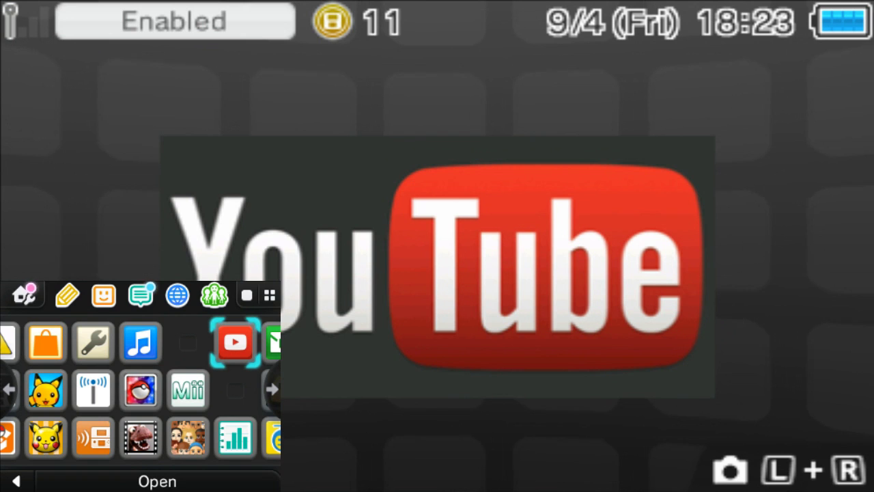
key("a")
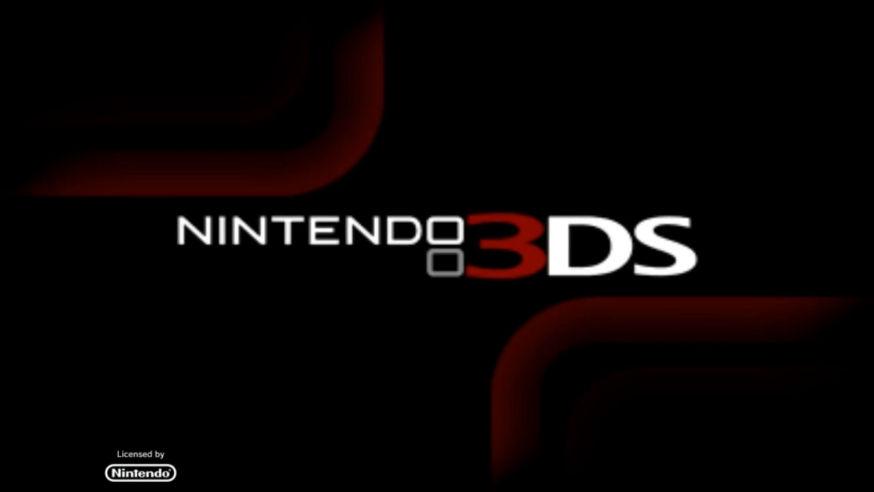
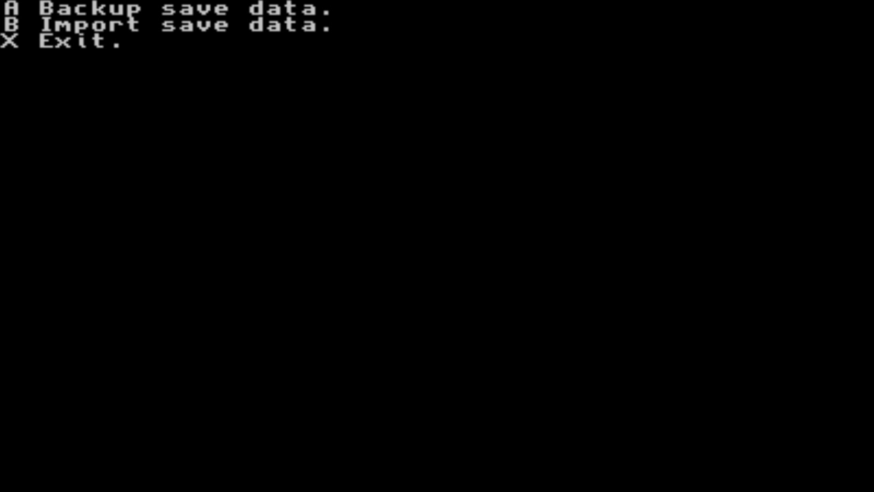
Back up the game's save data with the save manager and exit to the homebrew launcher.
key("a")
key("x")
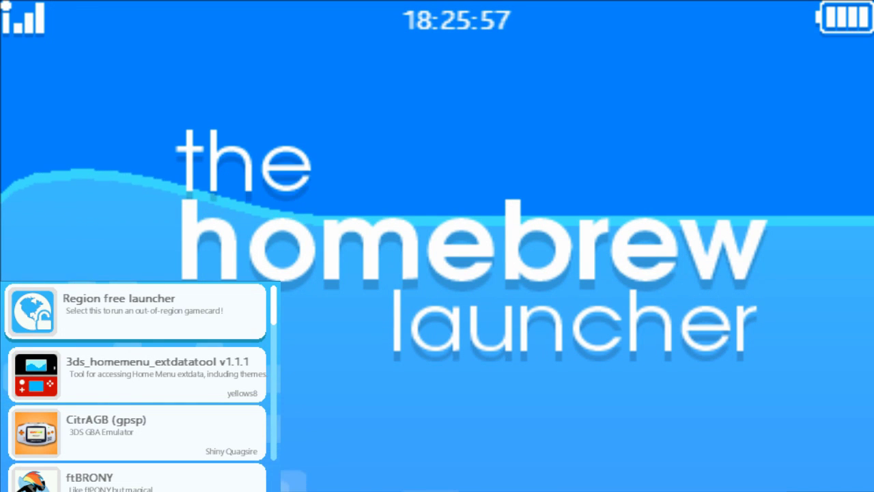
key("m")
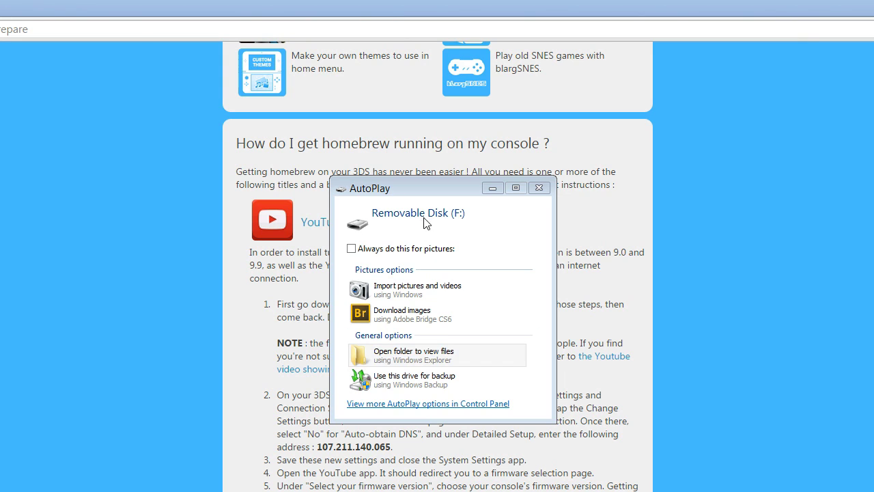
On the computer, open Removable Disk (F:) from the AutoPlay prompt and go into its saveDataBackup folder.
left_click_drag(440, 192, 433, 159)
left_click(418, 324)
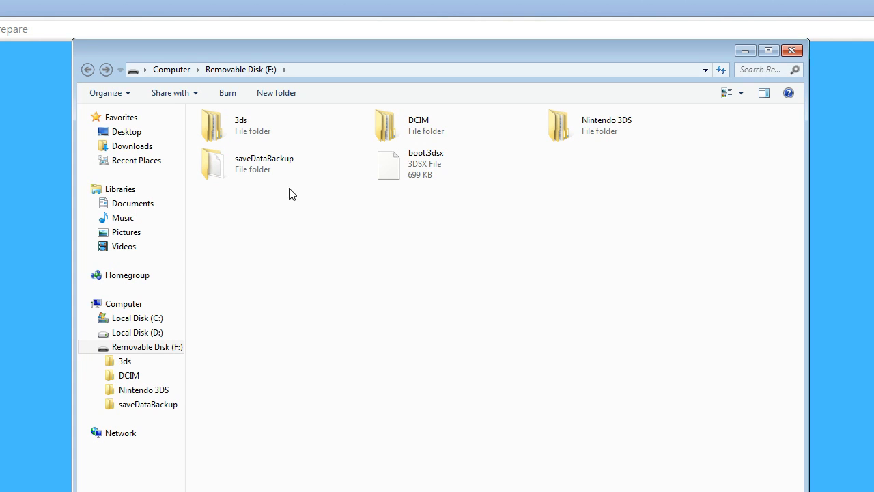
left_click(272, 171)
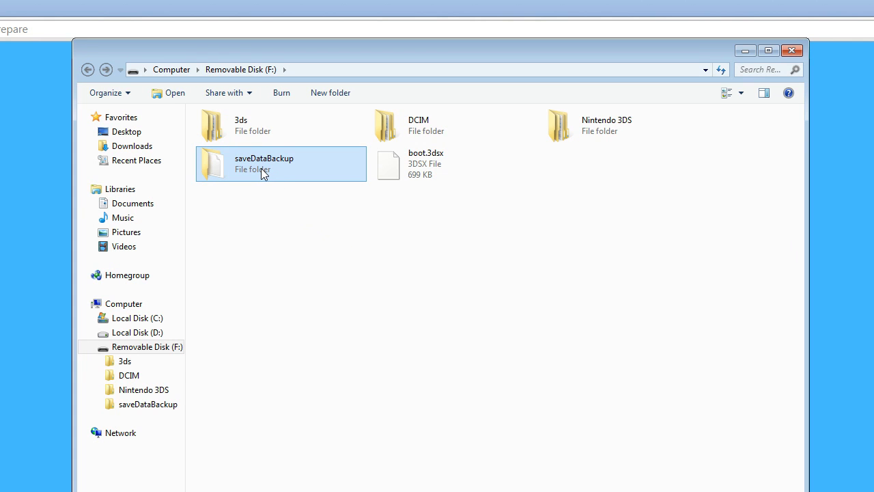
double_click(264, 171)
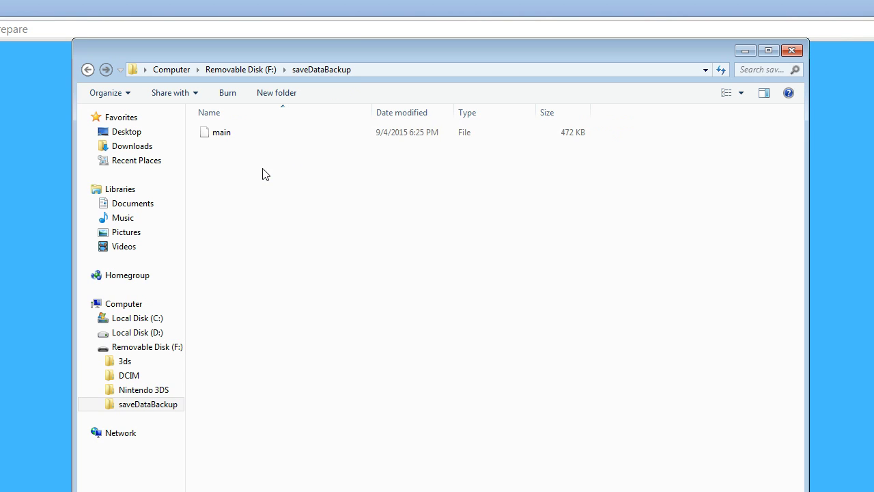
Display the saveDataBackup contents as large icons and select the main file.
left_click(729, 91)
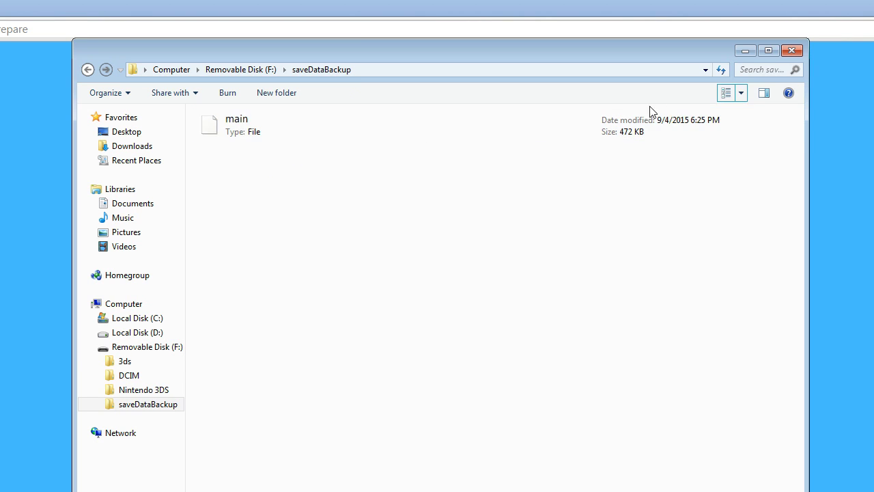
left_click(728, 92)
left_click(253, 167)
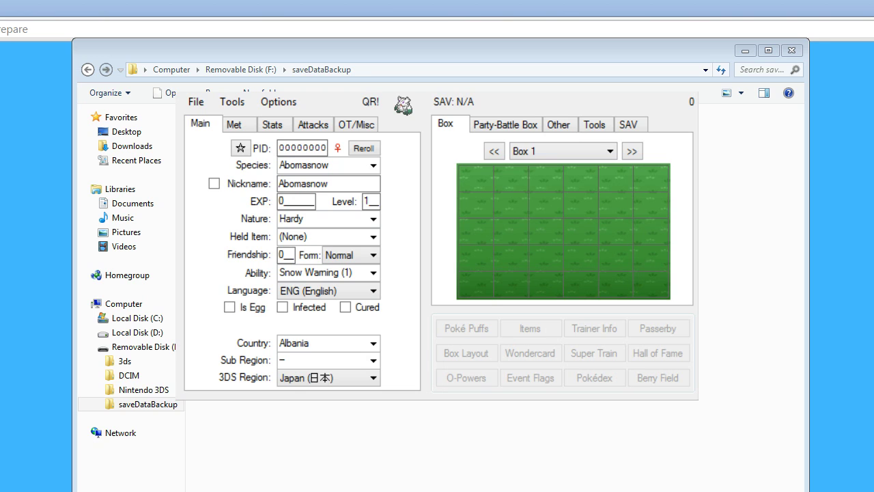
Reposition the saveDataBackup folder window, switch to PKHeX and load the main save file into it.
left_click_drag(336, 54, 281, 53)
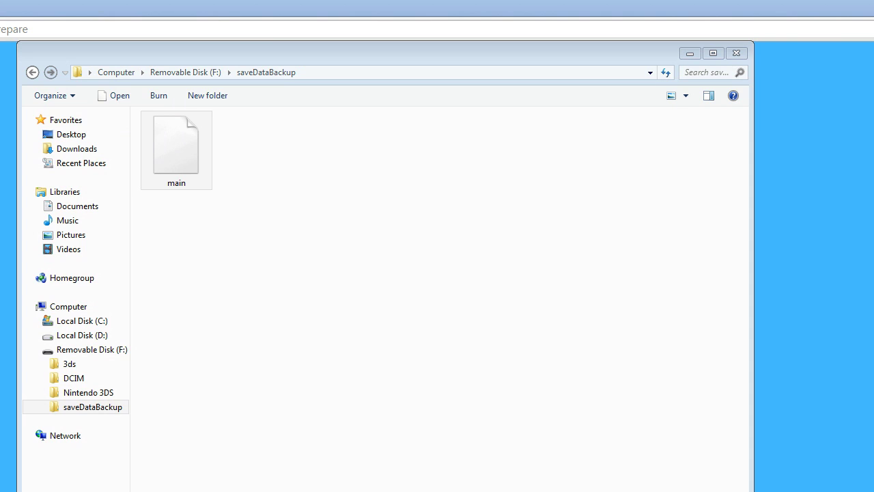
key("alt+Tab")
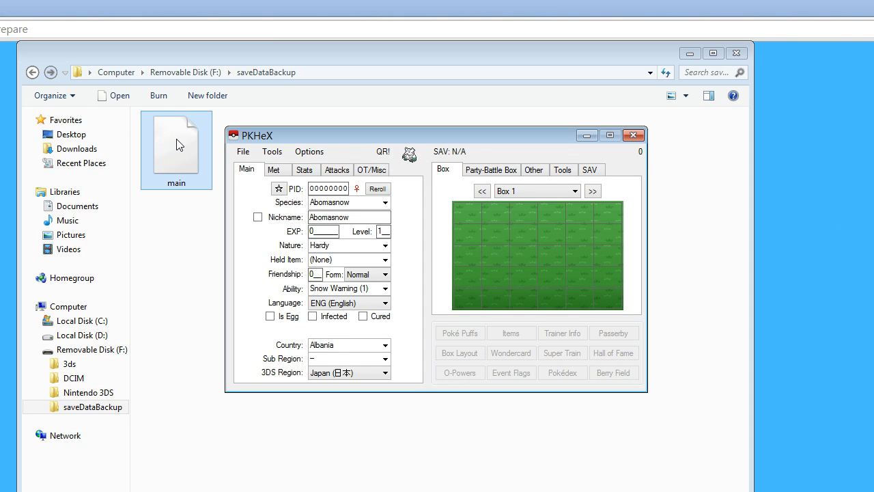
left_click_drag(179, 145, 423, 190)
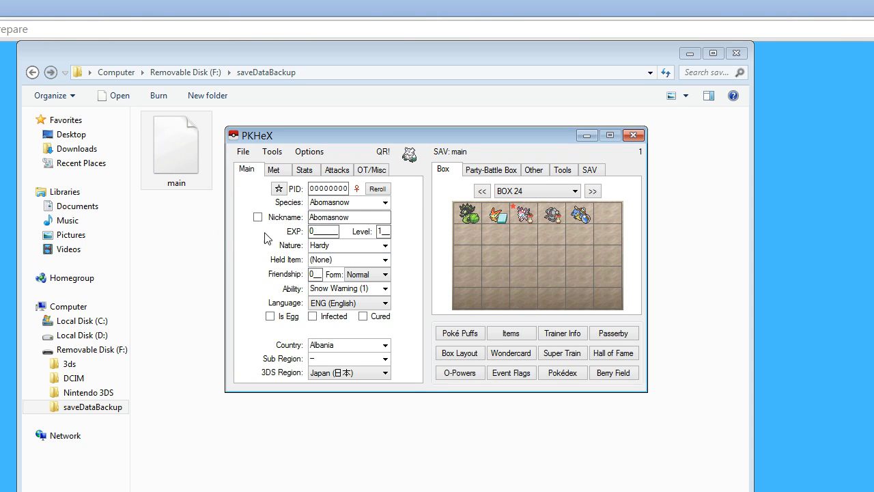
Page forward through the save's storage boxes to SHINY BOX #1 and view the Voltorb in its last row.
left_click(599, 193)
left_click(600, 193)
left_click(599, 194)
left_click(599, 194)
left_click(592, 191)
left_click(592, 191)
left_click(592, 192)
left_click(593, 191)
left_click(593, 191)
left_click(592, 191)
left_click(592, 191)
left_click(592, 191)
left_click(599, 193)
left_click(599, 193)
left_click(599, 193)
left_click(599, 193)
left_click(599, 193)
left_click(599, 194)
left_click(598, 193)
left_click(597, 192)
left_click(598, 193)
left_click(598, 192)
left_click(598, 192)
left_click(598, 192)
left_click(593, 192)
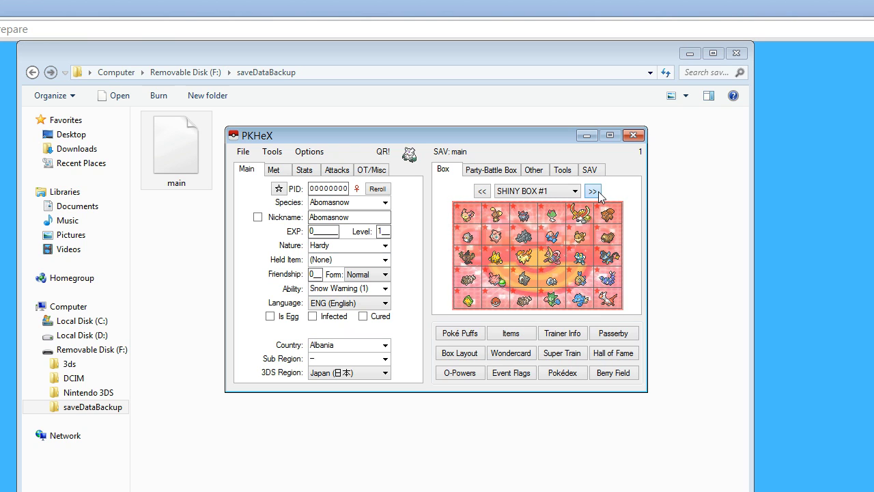
right_click(494, 301)
left_click(505, 306)
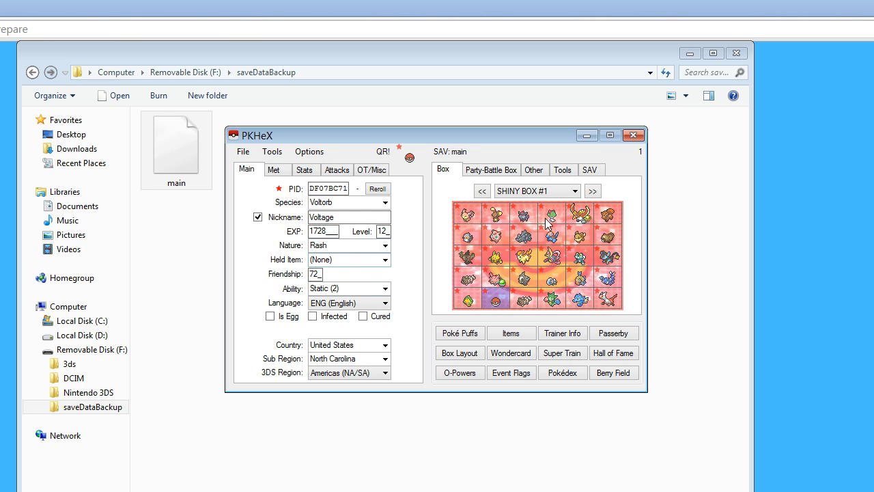
Look through the neighbouring boxes up to BOX 1, go back to SHINY BOX #1 and end on SHINY BOX #2.
left_click(593, 192)
left_click(593, 192)
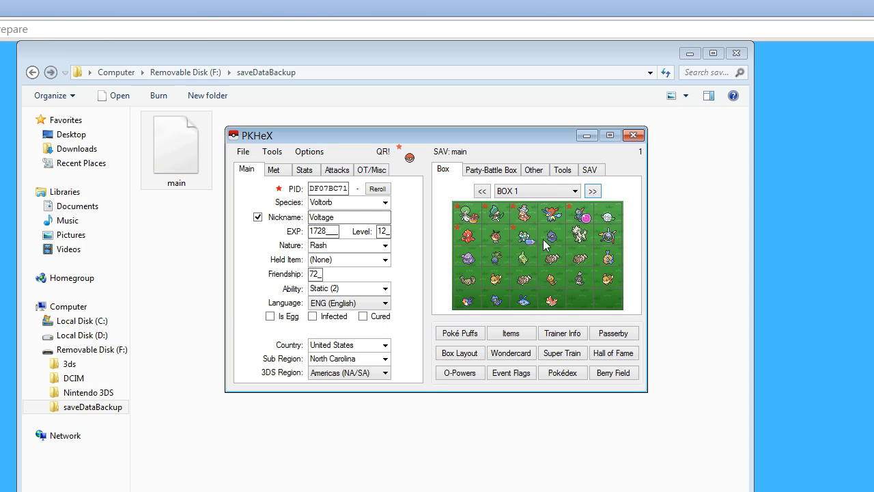
left_click(483, 192)
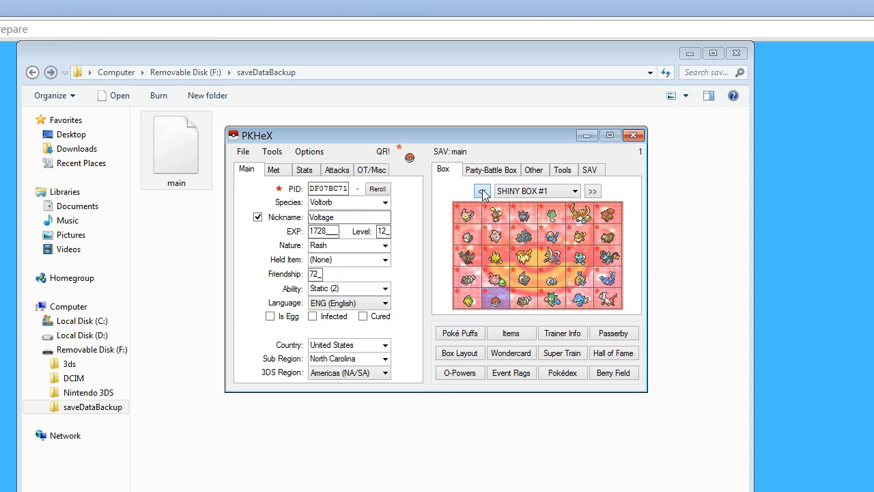
left_click(483, 193)
left_click(593, 192)
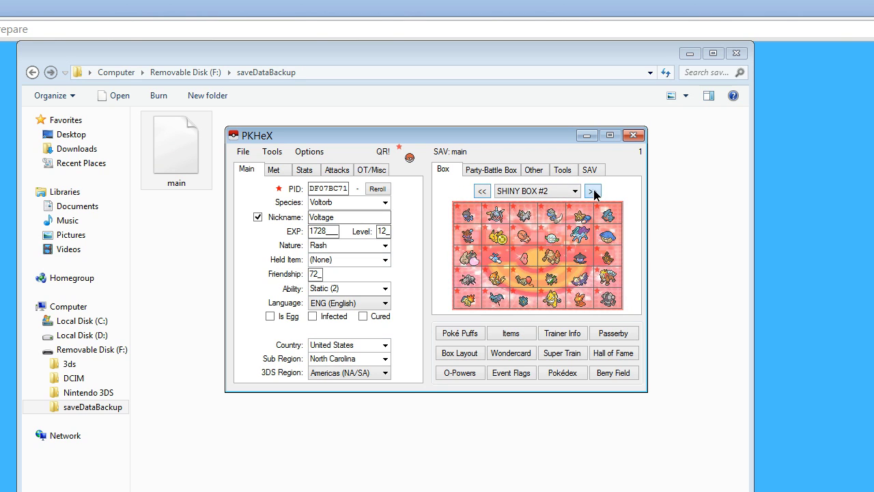
Swap the second and third Pokémon in BOX 1's second row and place the loaded Voltorb in the third slot.
left_click(593, 191)
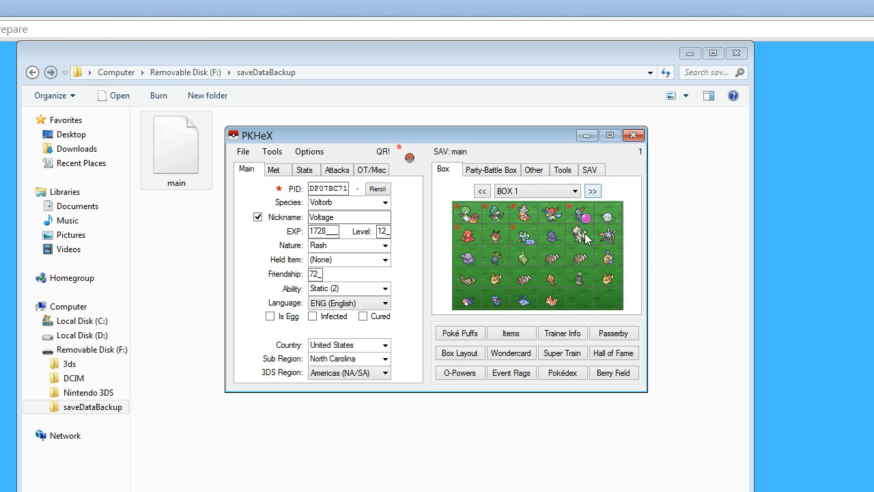
left_click_drag(523, 240, 496, 238)
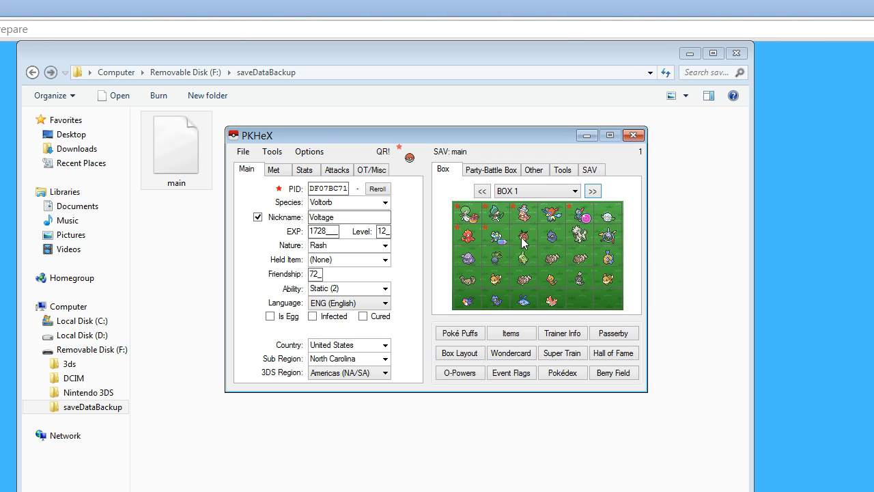
left_click(523, 241)
View the Shuppet and Furfrou in BOX 1 and clear every slot except the first five and the first two of row two.
left_click(557, 235)
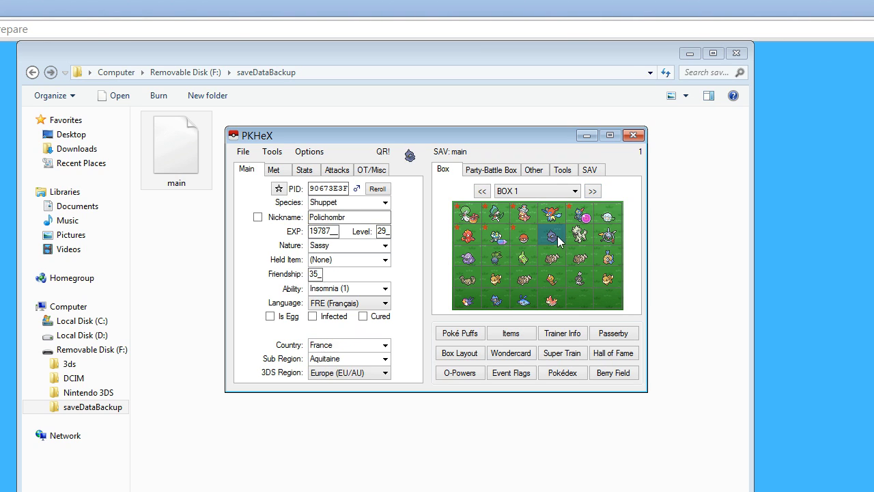
left_click(577, 237)
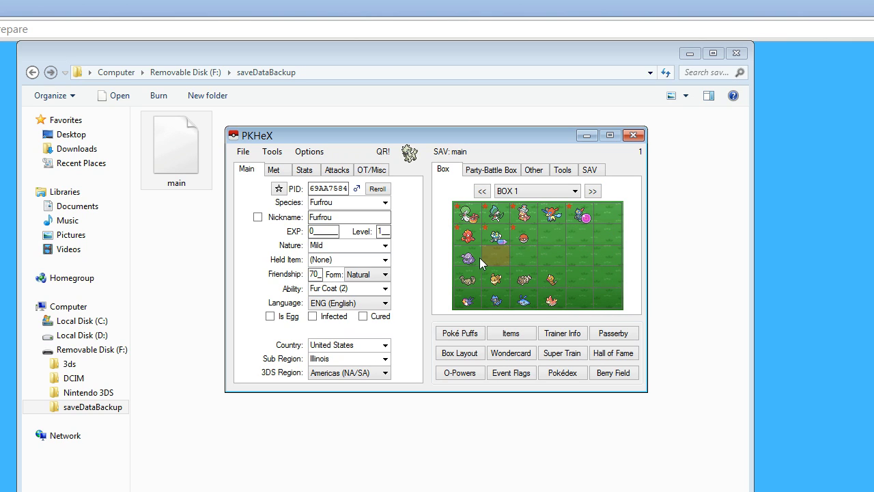
left_click(552, 300, "alt")
left_click(524, 300, "alt")
left_click(496, 301, "alt")
left_click(468, 301, "alt")
Delete all the Pokémon stored in BOX 2.
left_click(593, 190)
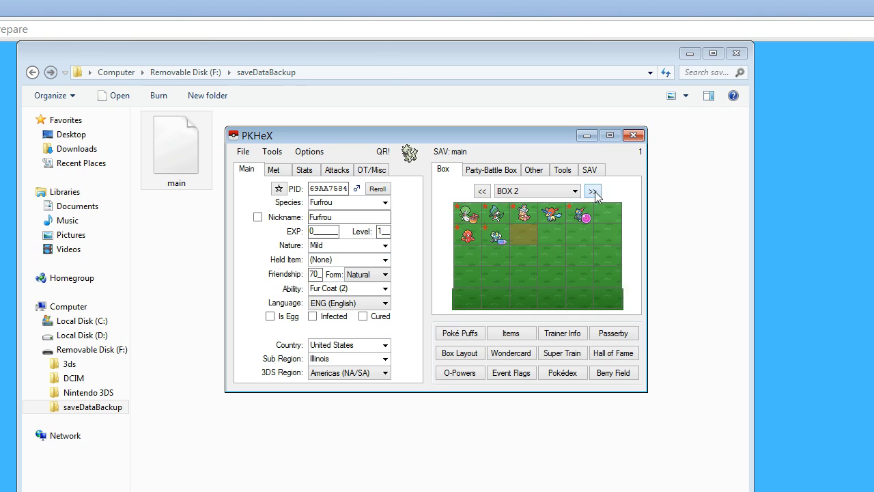
left_click(524, 215, "alt")
left_click(552, 215, "alt")
left_click(580, 215, "alt")
left_click(608, 215, "alt")
left_click(608, 257, "alt")
left_click(580, 257, "alt")
left_click(580, 236, "alt")
left_click(580, 278, "alt")
left_click(552, 235, "alt")
left_click(552, 257, "alt")
left_click(552, 301, "alt")
left_click(524, 300, "alt")
left_click(524, 278, "alt")
left_click(524, 256, "alt")
left_click(524, 236, "alt")
left_click(497, 257, "alt")
left_click(469, 258, "alt")
left_click(468, 235, "alt")
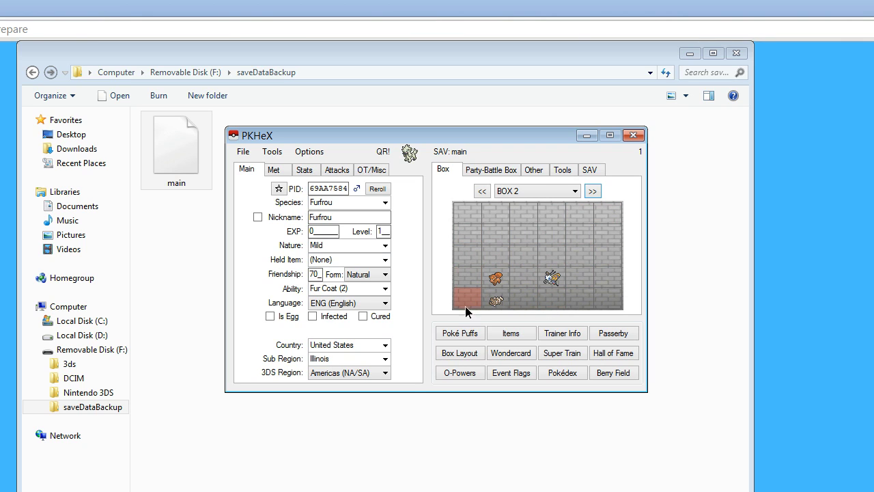
left_click(497, 300, "alt")
left_click(497, 278, "alt")
left_click(552, 278, "alt")
Go back to SHINY BOX #1 and load the Voltorb from its last row into the editor.
left_click(482, 192)
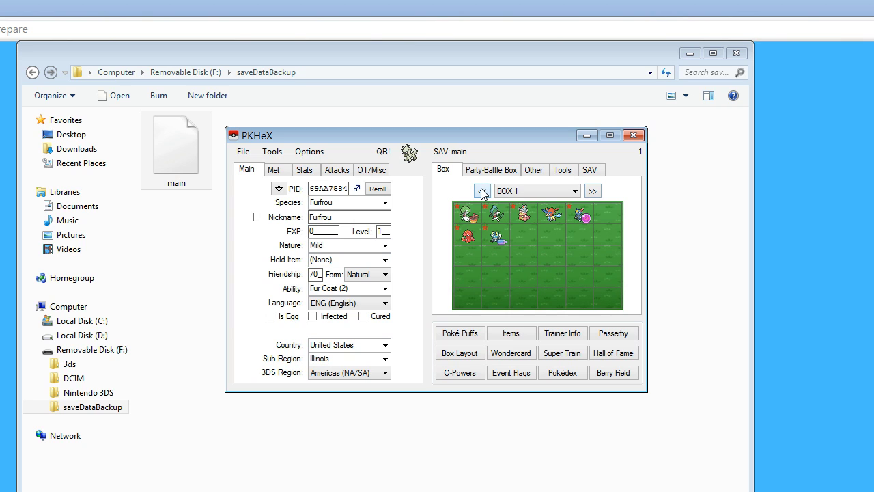
left_click(483, 192)
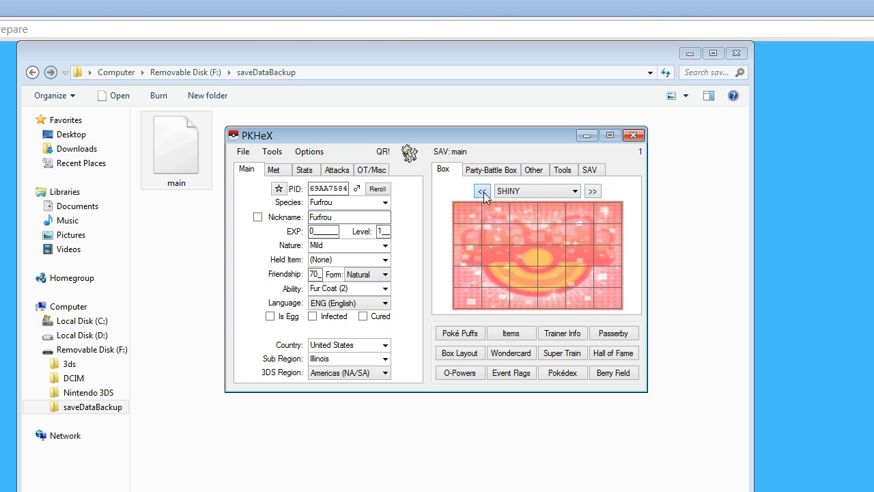
left_click(482, 192)
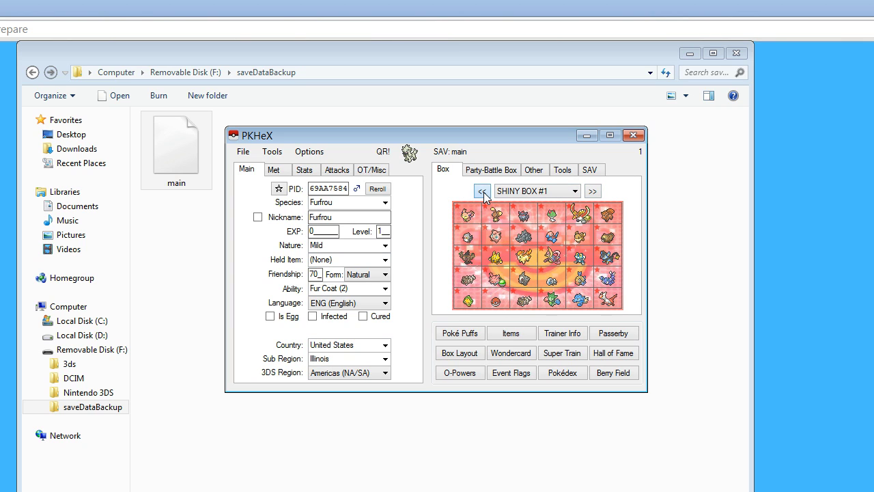
right_click(495, 300)
left_click(499, 307)
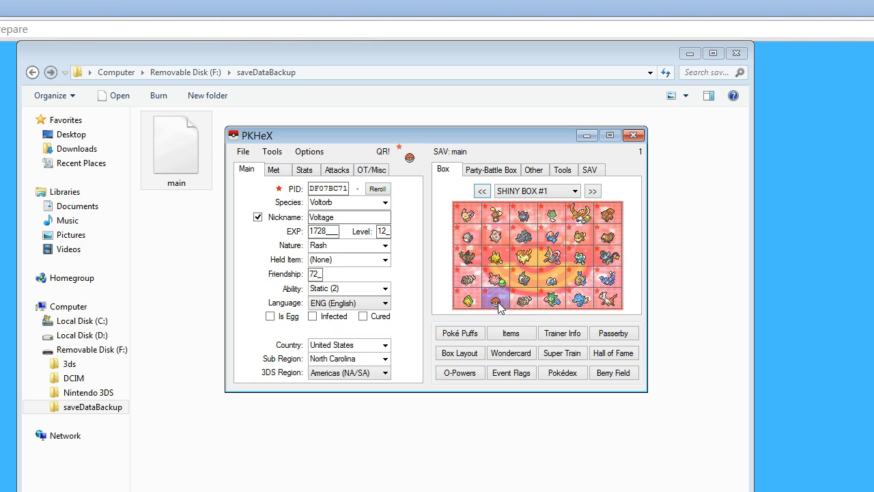
Return to the emptied BOX 2 and set the loaded Voltorb's held item to Master Ball.
left_click(593, 192)
left_click(593, 191)
left_click(592, 191)
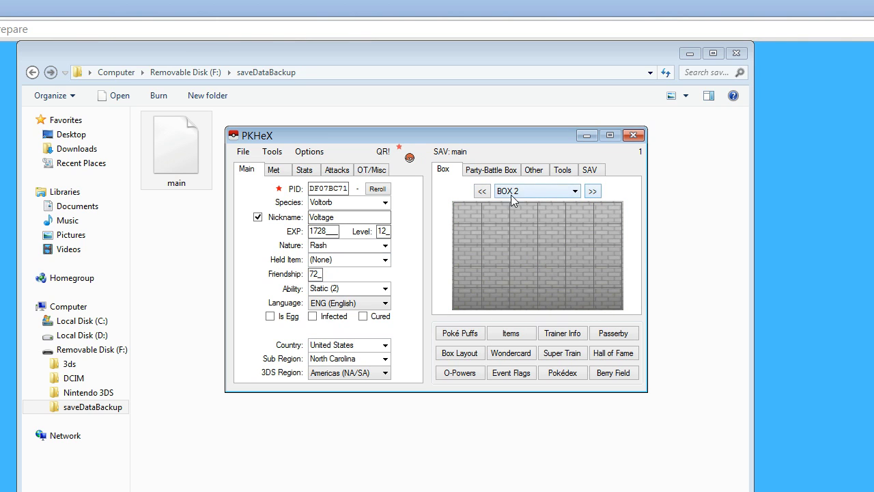
left_click(345, 260)
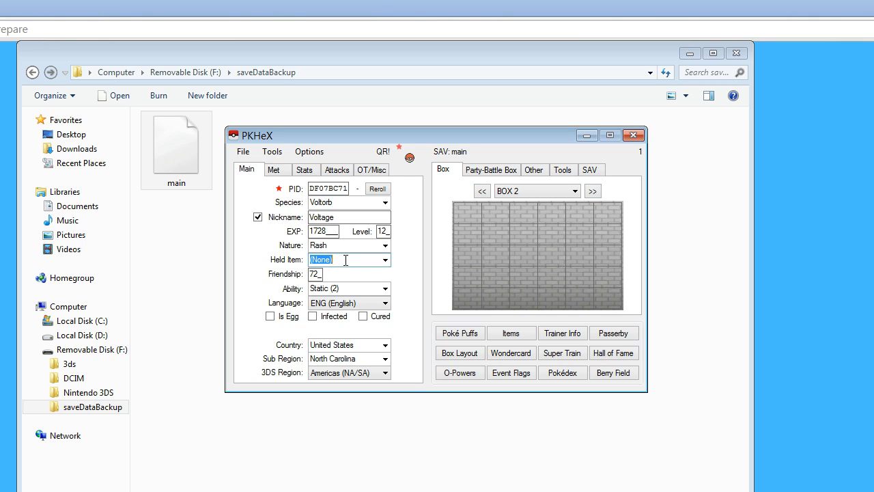
type("a")
key("BackSpace")
type("mast")
key("Return")
Fill the slots of BOX 2 with copies of the Voltorb holding a Master Ball.
left_click(468, 215, "shift")
left_click(495, 215, "shift")
left_click(523, 215, "shift")
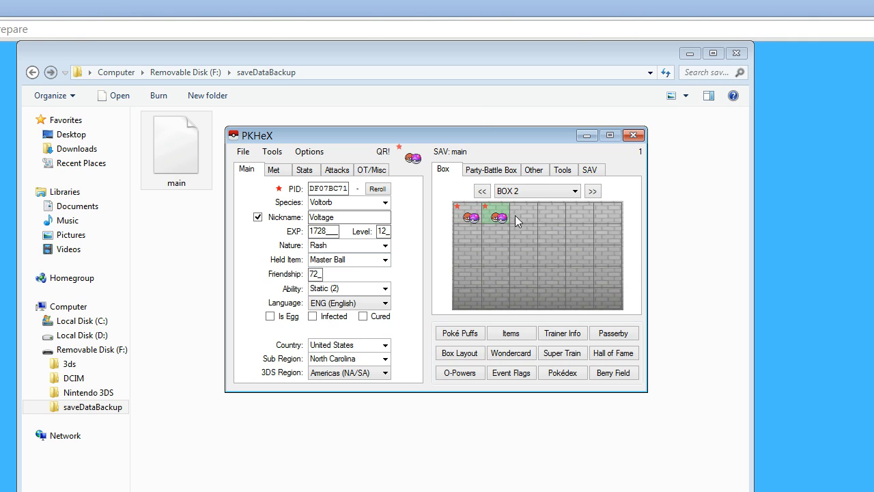
left_click(551, 215, "shift")
left_click(574, 218, "shift")
left_click(607, 219, "shift")
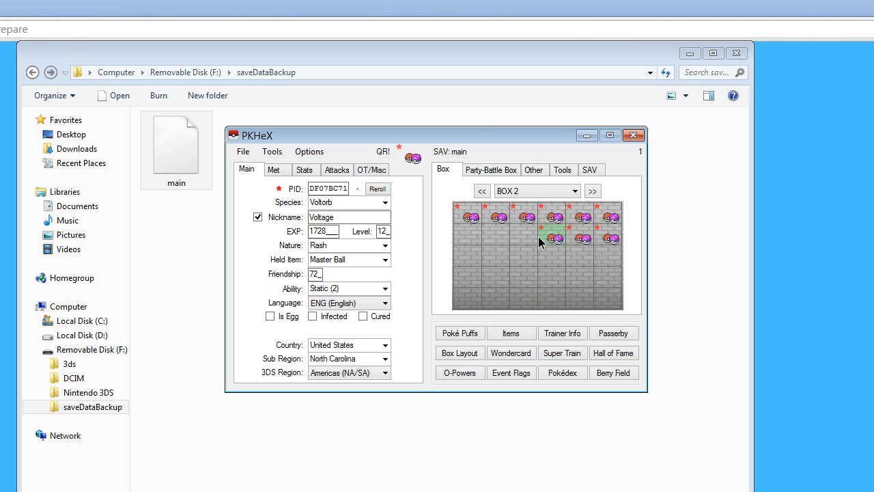
left_click(608, 259, "shift")
left_click(605, 276, "shift")
left_click(606, 299, "shift")
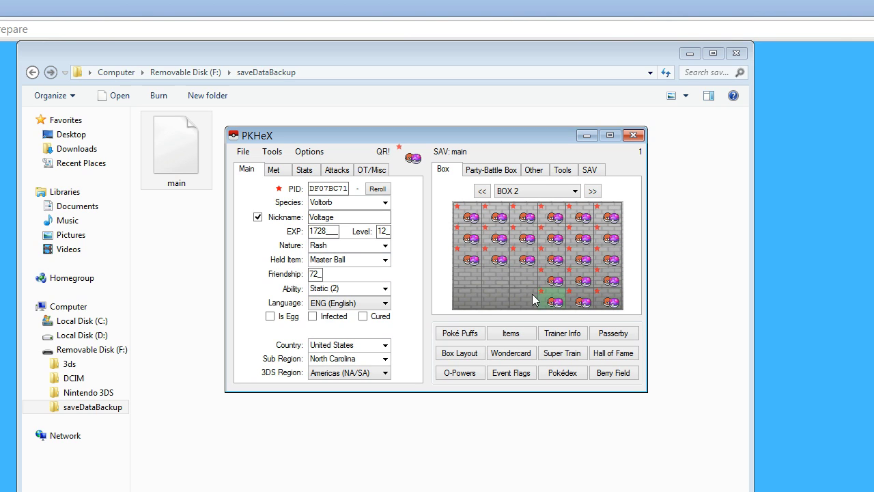
left_click(496, 298, "shift")
left_click(468, 298, "shift")
left_click(469, 280, "shift")
Find the empty SHINY BOX #4 and fill all its slots with copies of the Voltorb holding a Master Ball.
left_click(482, 191)
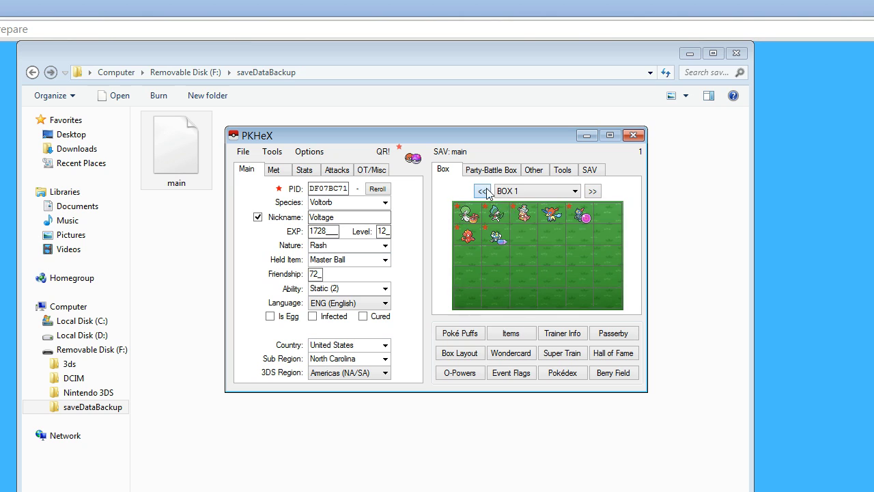
left_click(592, 192)
left_click(593, 192)
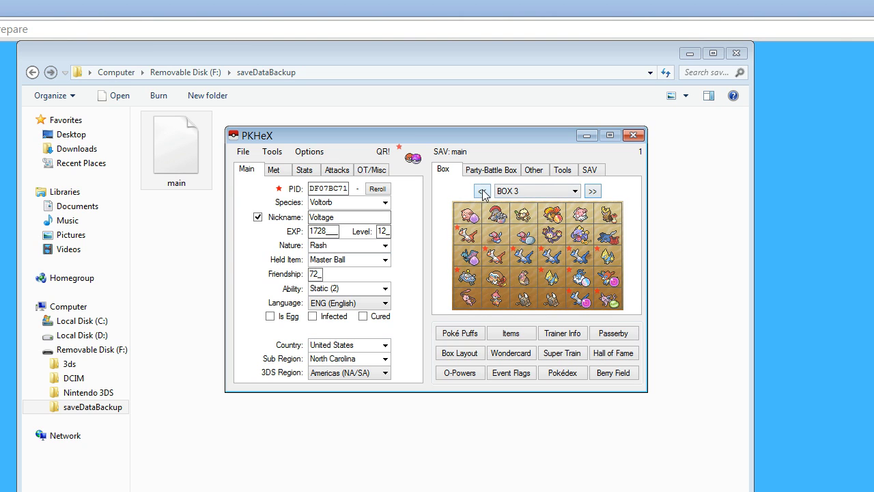
left_click(593, 191)
left_click(481, 190)
left_click(593, 191)
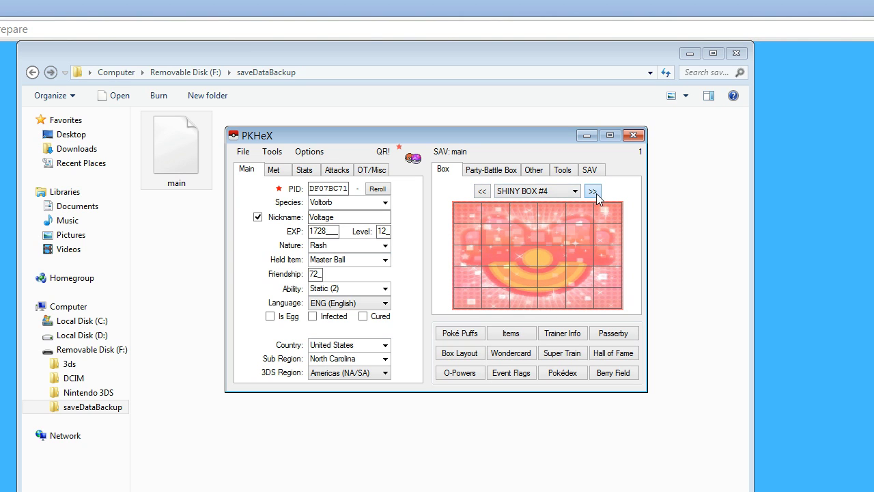
left_click(468, 209, "shift")
left_click(495, 216, "shift")
left_click(523, 215, "shift")
left_click(554, 216, "shift")
left_click(582, 216, "shift")
left_click(608, 215, "shift")
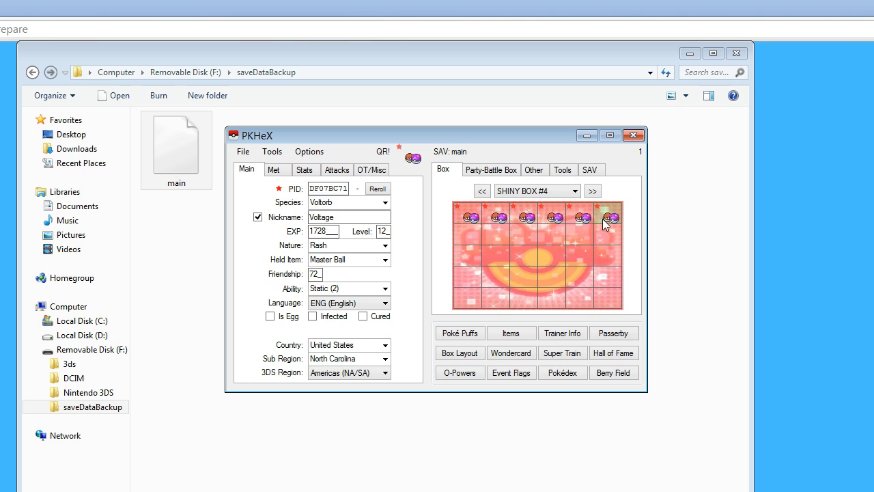
left_click(608, 237, "shift")
left_click(608, 258, "shift")
left_click(608, 280, "shift")
left_click(581, 279, "shift")
left_click(580, 258, "shift")
left_click(580, 237, "shift")
left_click(554, 237, "shift")
left_click(553, 258, "shift")
left_click(554, 279, "shift")
left_click(581, 300, "shift")
left_click(608, 300, "shift")
left_click(554, 300, "shift")
left_click(527, 301, "shift")
left_click(526, 280, "shift")
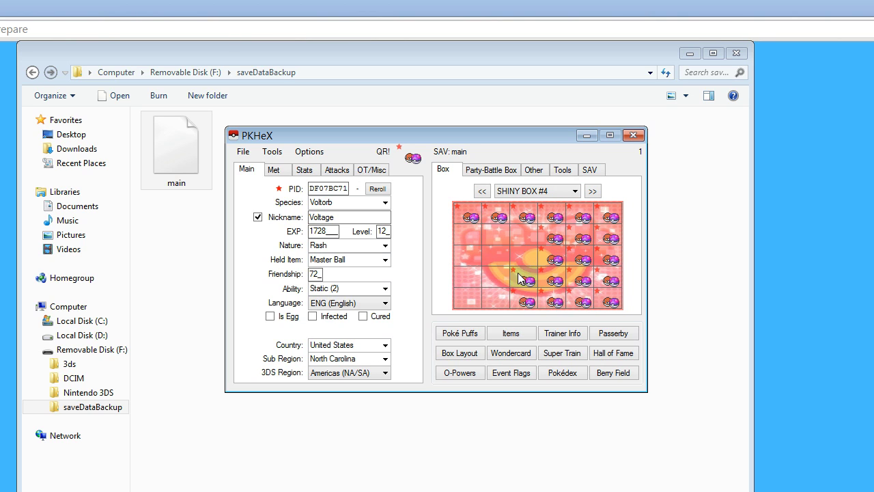
left_click(527, 258, "shift")
left_click(527, 238, "shift")
left_click(496, 237, "shift")
left_click(495, 258, "shift")
left_click(495, 279, "shift")
left_click(495, 301, "shift")
left_click(469, 301, "shift")
left_click(469, 280, "shift")
left_click(470, 258, "shift")
left_click(470, 237, "shift")
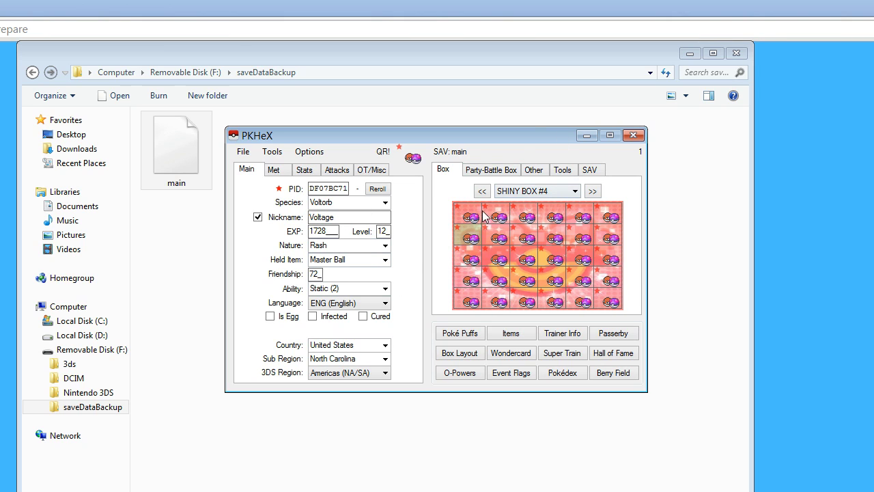
Export the edited save as main in the saveDataBackup folder, replacing the existing file, and close PKHeX.
left_click(597, 173)
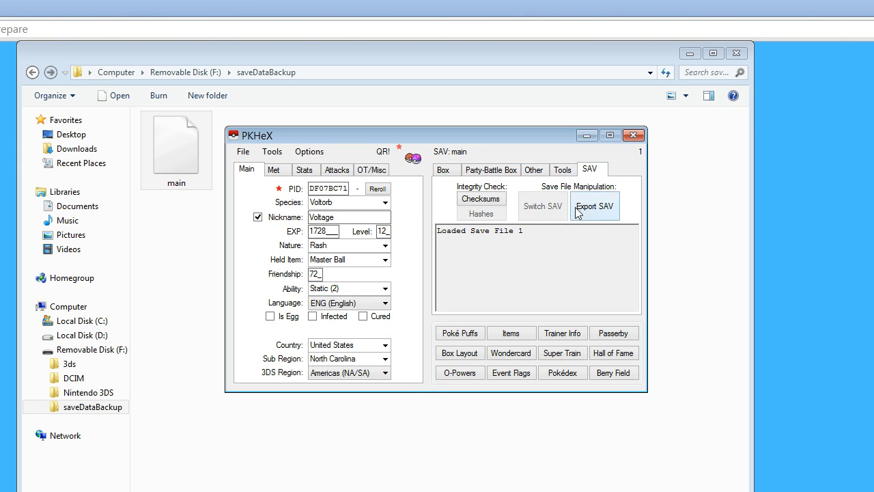
left_click(600, 213)
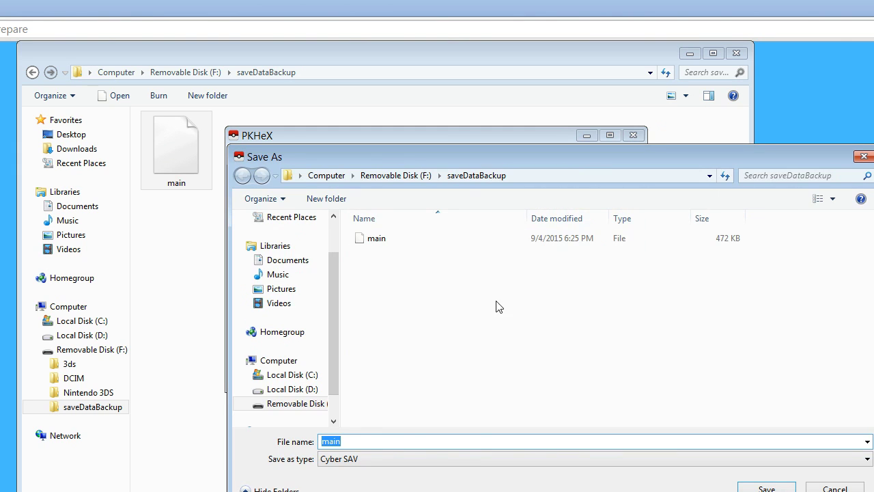
left_click_drag(459, 158, 357, 107)
left_click(674, 443)
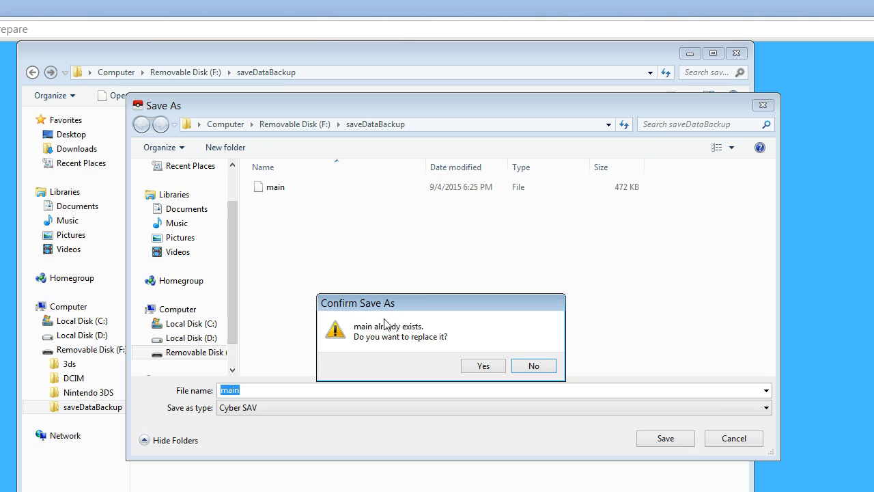
left_click(480, 366)
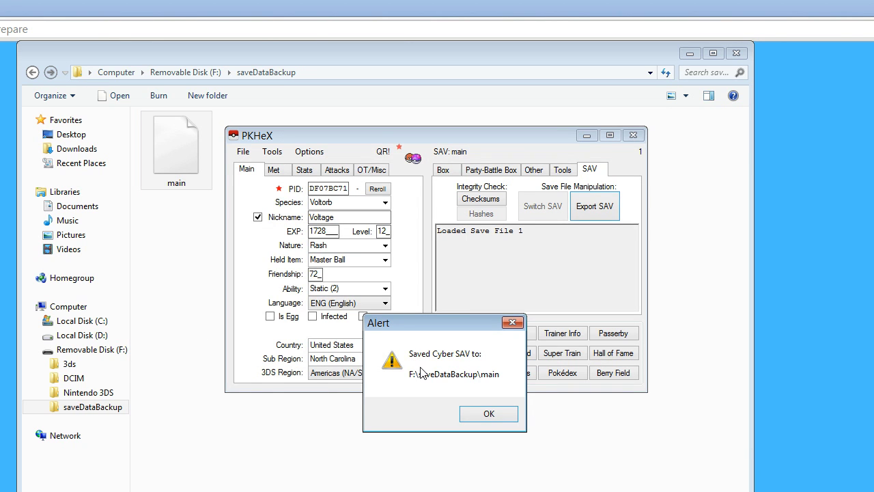
left_click_drag(447, 329, 436, 269)
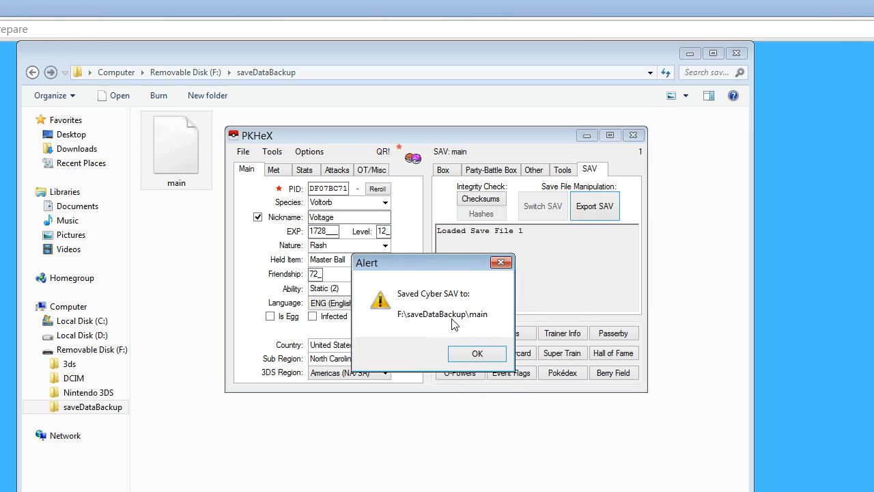
left_click(478, 353)
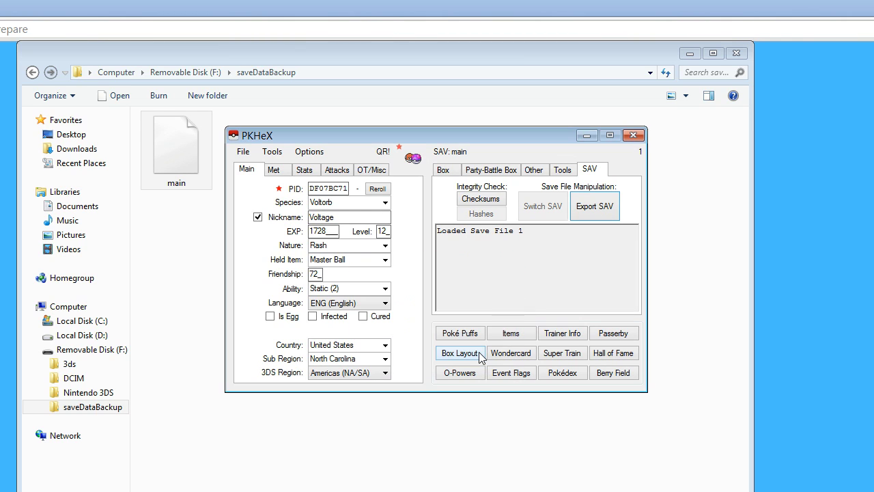
left_click(633, 135)
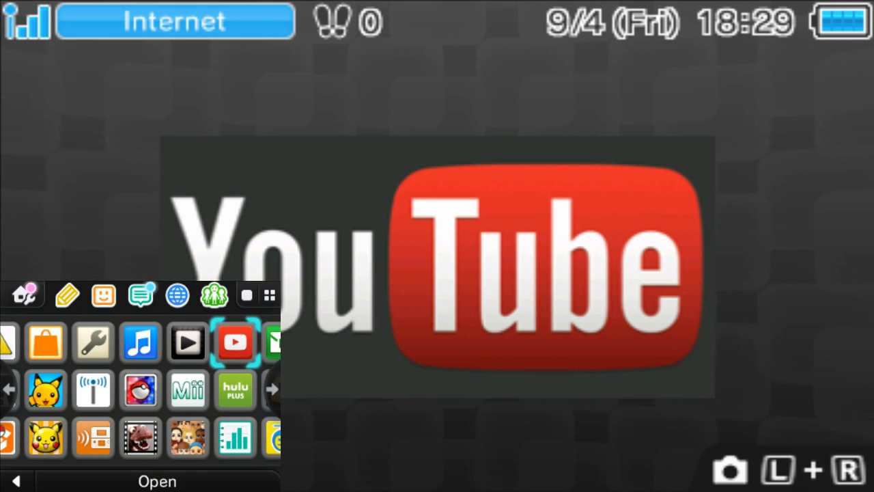
Try to launch the YouTube app on the 3DS.
key("Return")
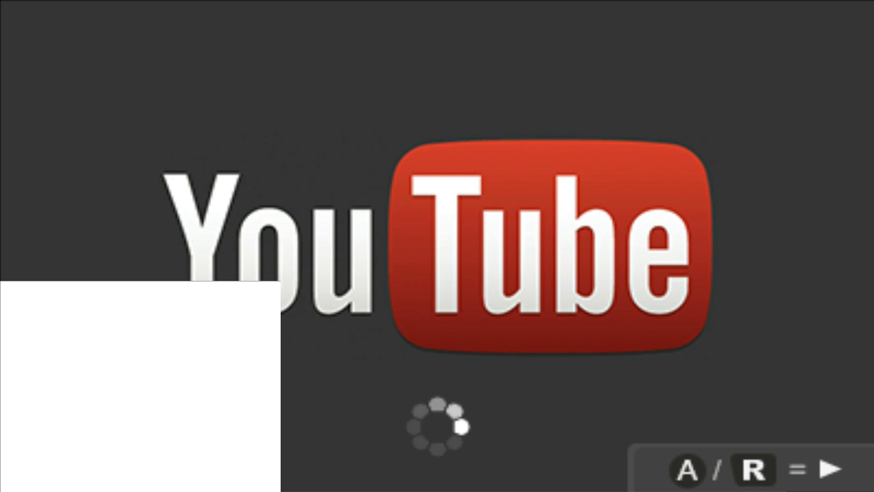
key("a")
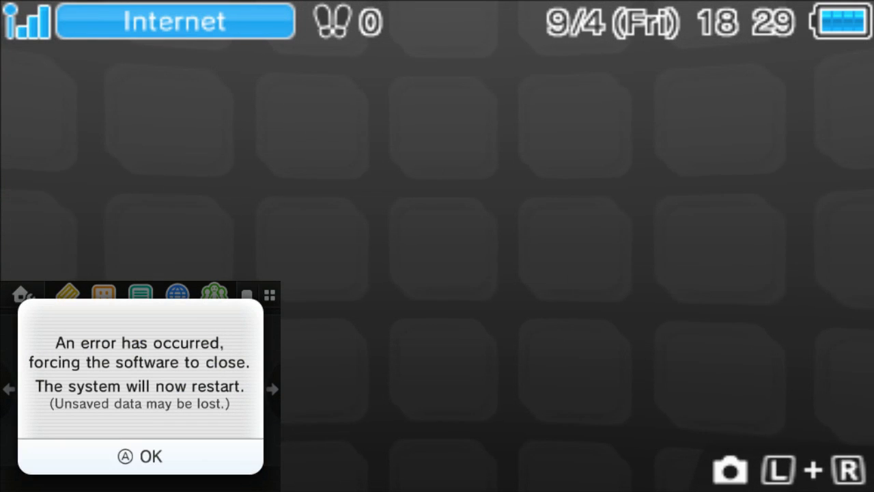